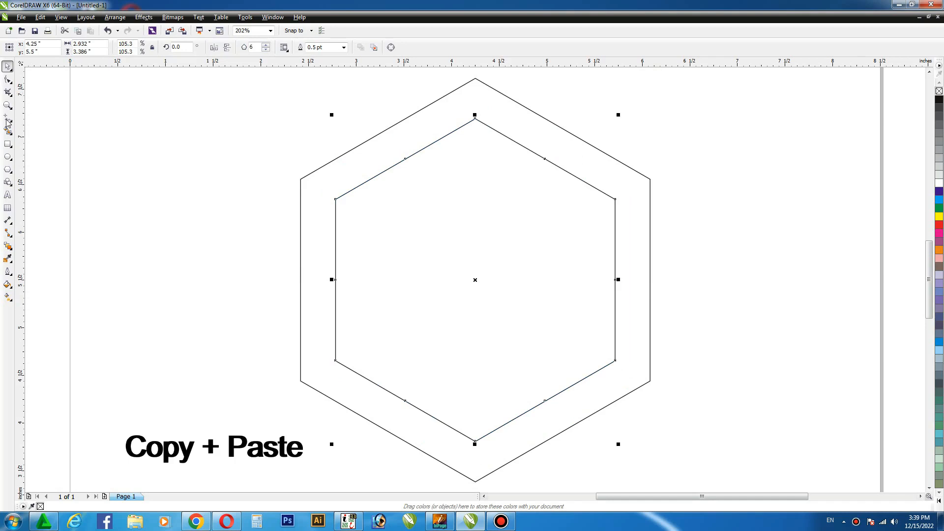
- Draw three straight lines joining the outer and inner hexagon corners at the lower-left, lower-right and top vertices
left_click(7, 121)
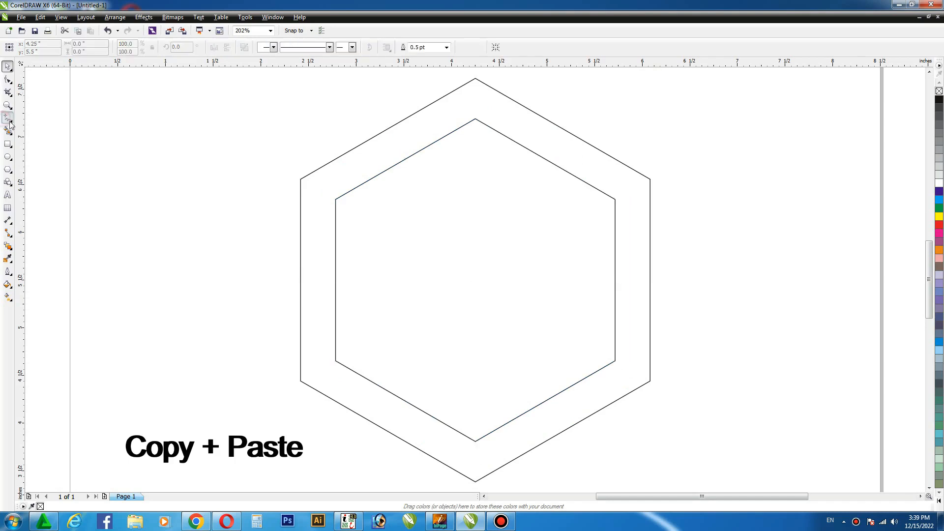
left_click(300, 379)
left_click(335, 362)
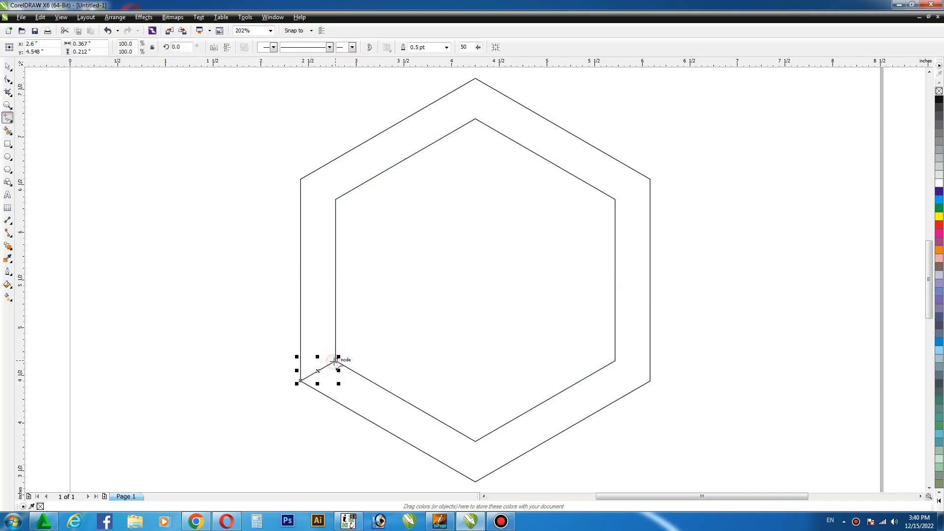
left_click(649, 380)
left_click(615, 361)
left_click(474, 79)
left_click(475, 119)
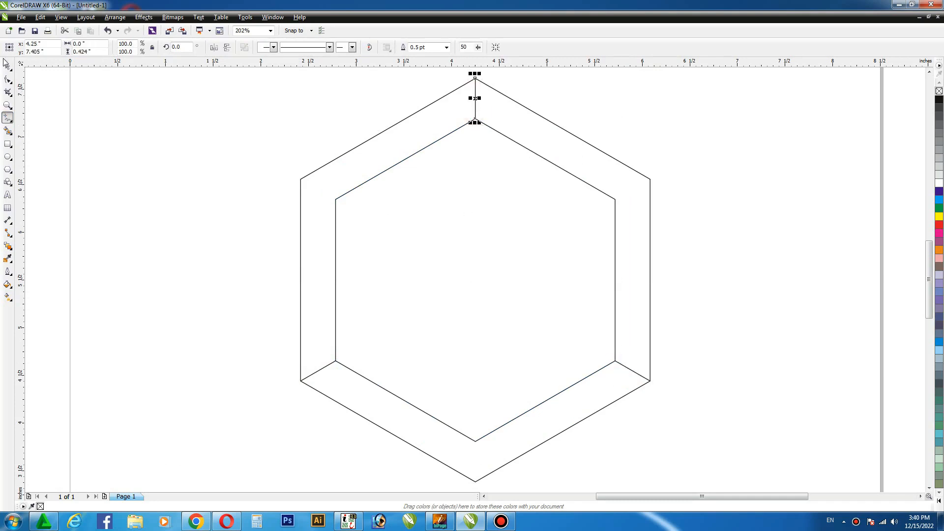
key("space")
- Use Smart Fill to create the three sections between the outer and inner hexagons
left_click(7, 130)
left_click(366, 152)
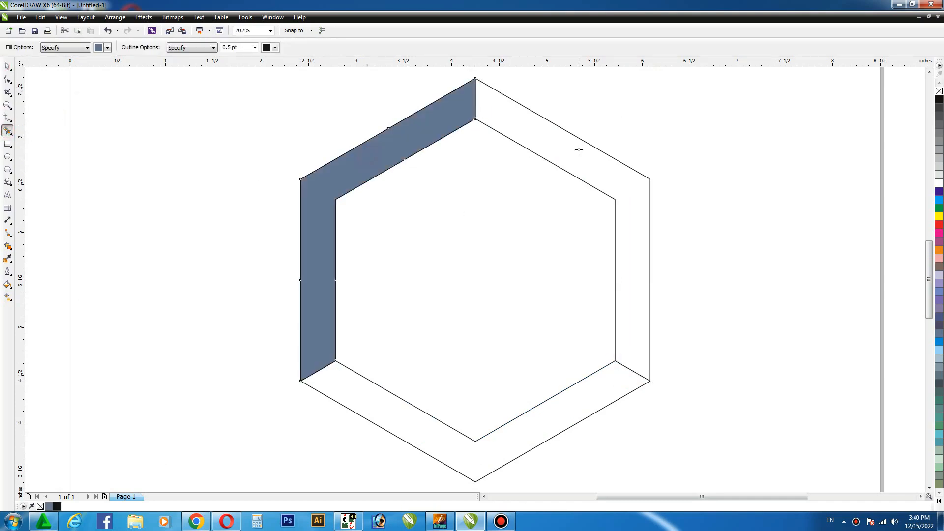
left_click(579, 149)
left_click(592, 389)
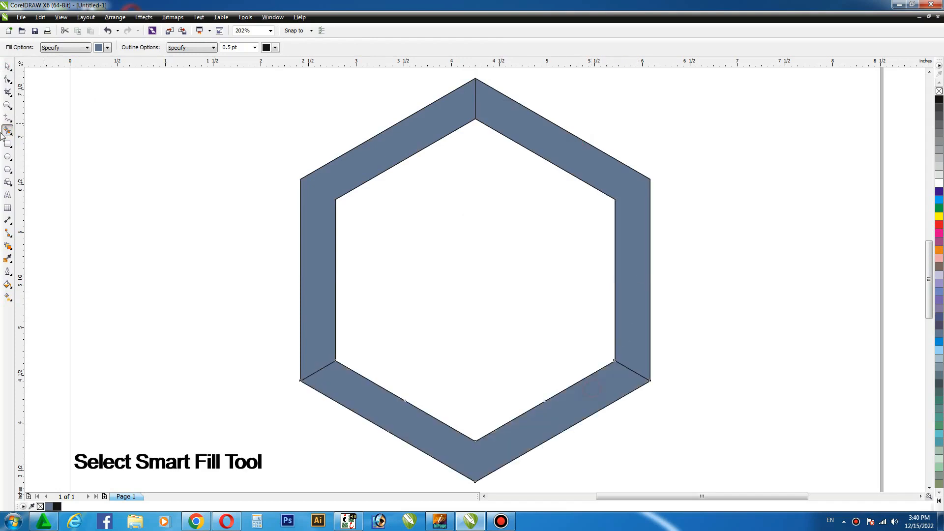
left_click(9, 66)
left_click(195, 161)
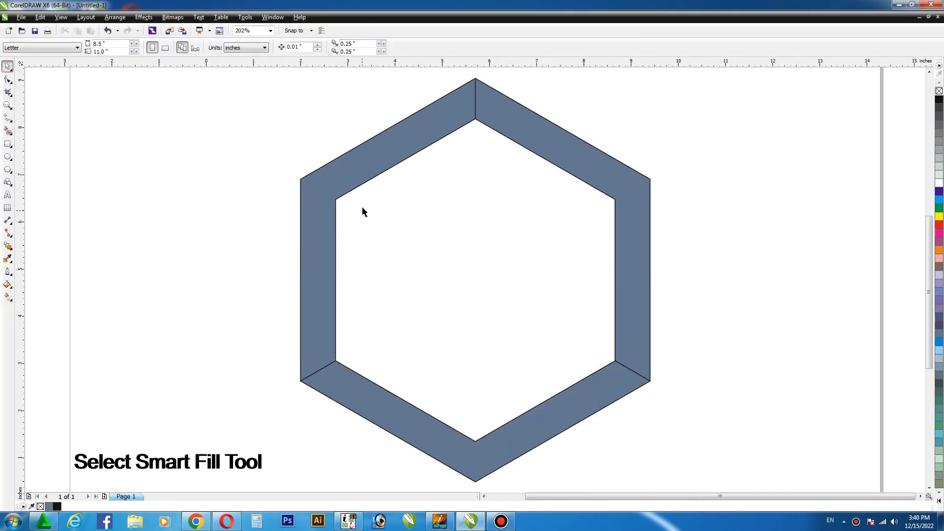
- Move the three filled sections away to the left of the original outlines, offsetting all by the same distance
scroll(363, 197, "down", 2)
left_click_drag(363, 179, 214, 179)
left_click(450, 173)
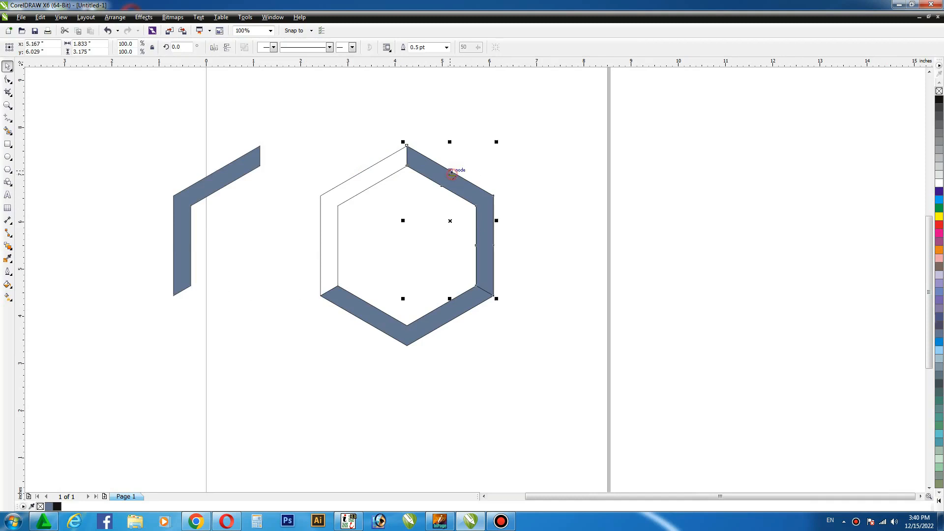
left_click_drag(452, 176, 305, 176)
left_click(392, 319)
key("ctrl+r")
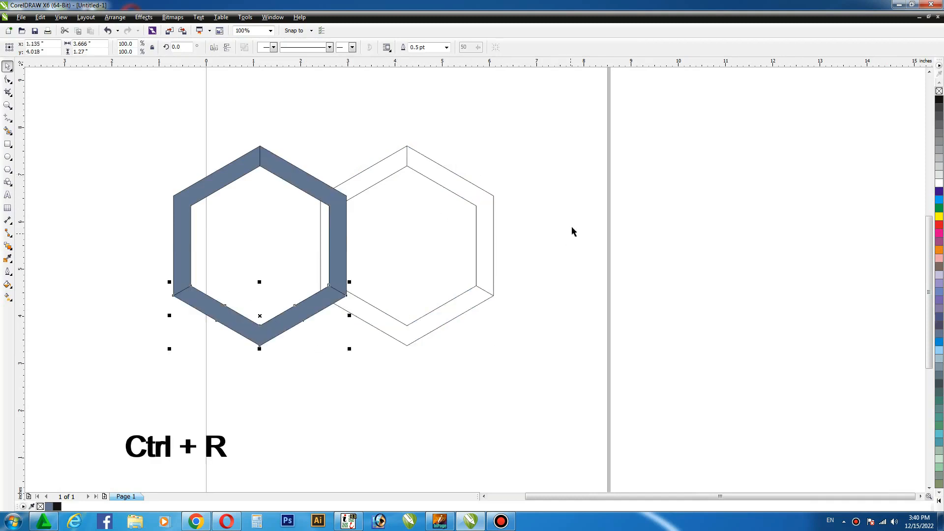
- Delete the leftover original hexagon outlines and connecting lines
left_click_drag(557, 124, 477, 194)
left_click_drag(425, 250, 289, 368)
key("Delete")
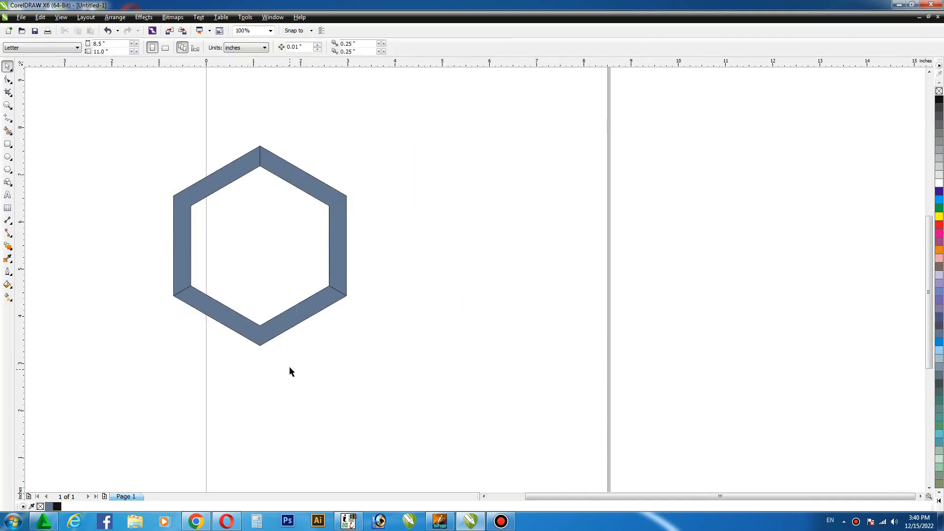
- Move the three-section hexagon ring back to the middle of the page
left_click_drag(388, 133, 182, 355)
left_click_drag(262, 246, 412, 239)
key("shift+F2")
left_click(698, 148)
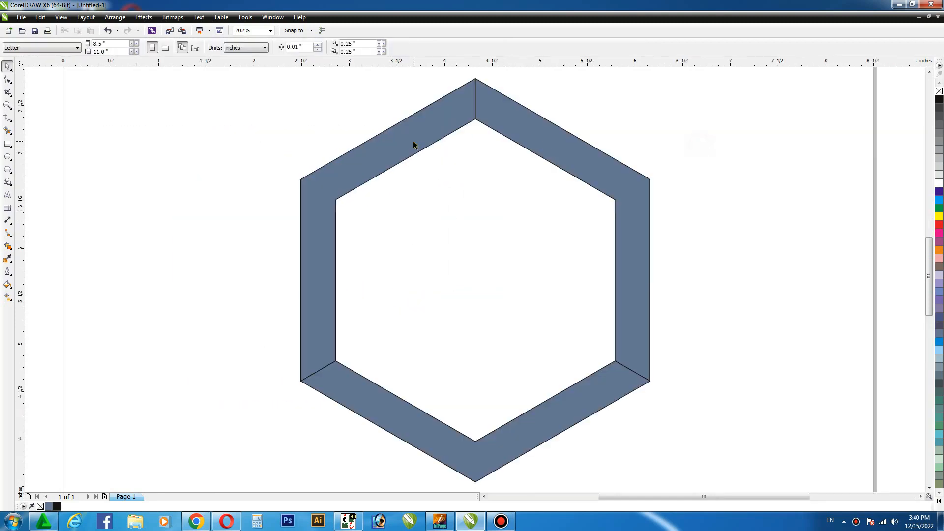
- Fill the left section red, the right section orange and the bottom section red
left_click(415, 143)
left_click(939, 225)
left_click(639, 187)
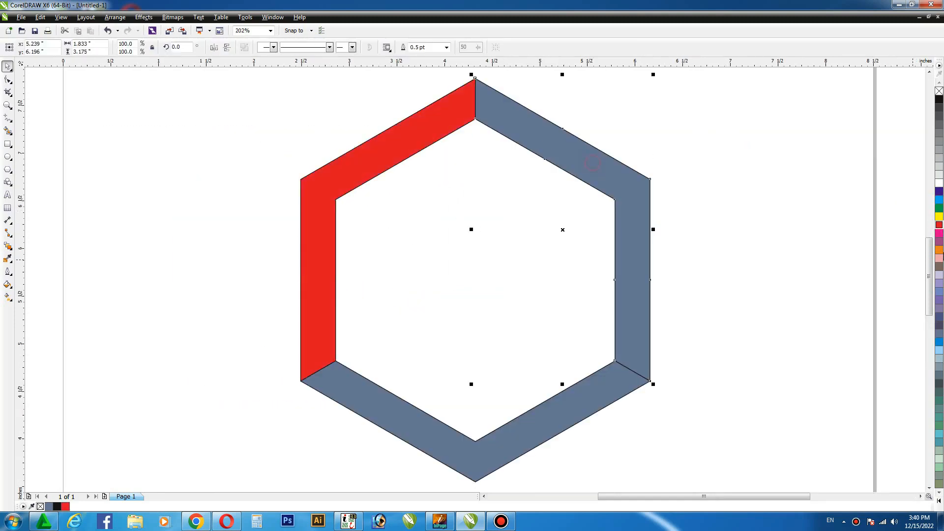
left_click(939, 250)
left_click(604, 392)
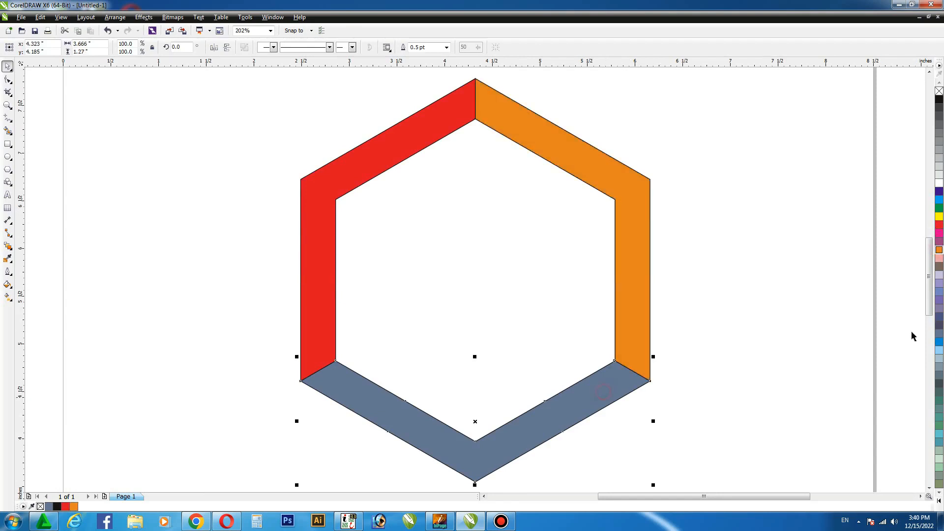
left_click(939, 225)
- Darken the bottom section's red by setting the black component of its CMYK uniform fill to 30
key("shift+F11")
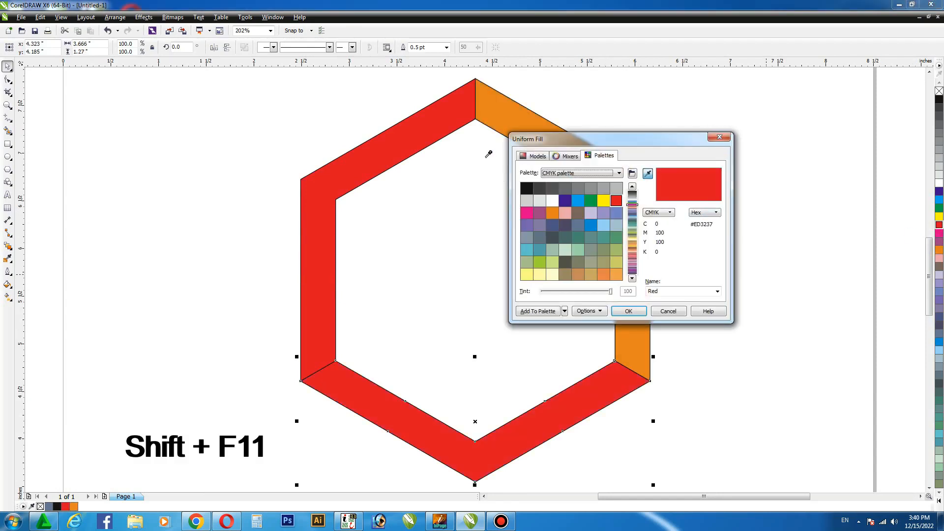
left_click(534, 155)
double_click(664, 269)
key("BackSpace")
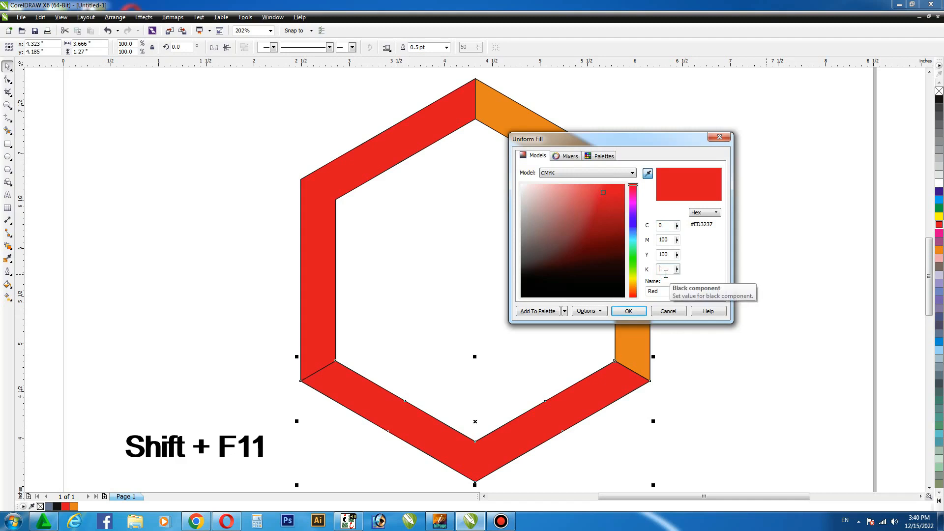
type("30")
key("Return")
left_click(424, 191)
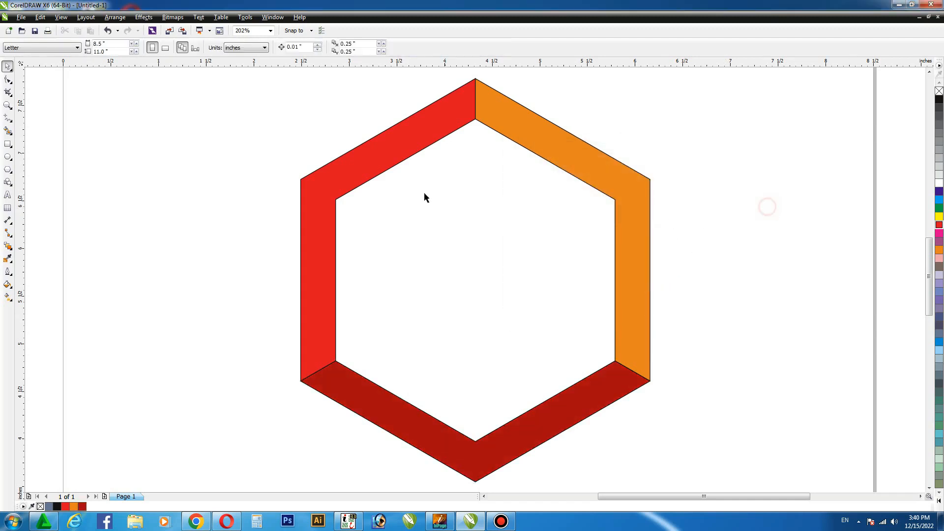
- Group the three coloured sections and remove their outline
left_click(427, 139)
left_click(528, 137, "shift")
left_click(563, 414, "shift")
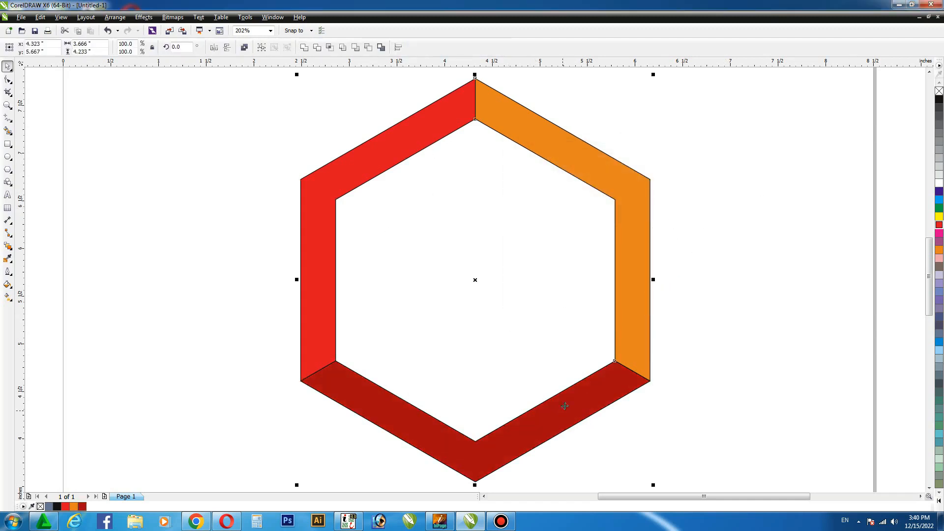
key("ctrl+g")
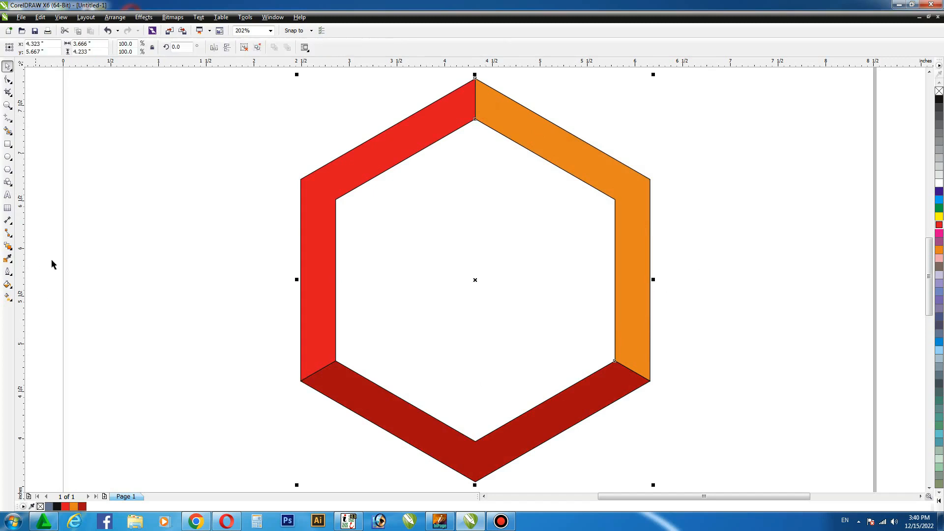
right_click(940, 84)
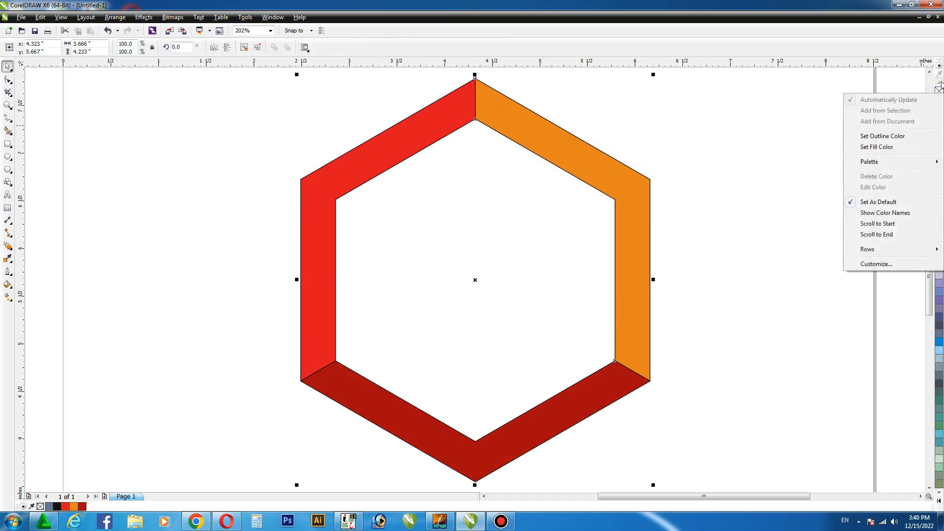
left_click(915, 50)
right_click(939, 91)
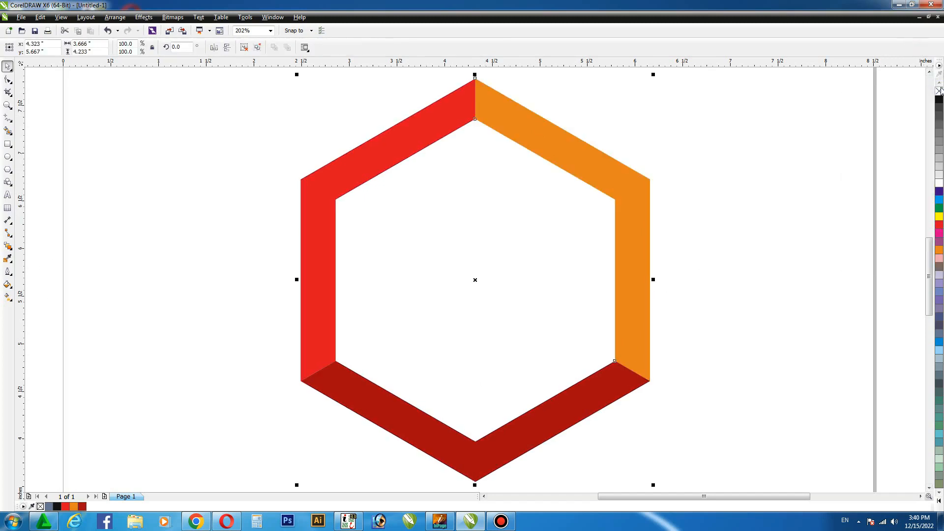
- Apply a one-step inside contour of about 0.047 inches to the grouped hexagon ring
left_click(12, 251)
left_click(42, 253)
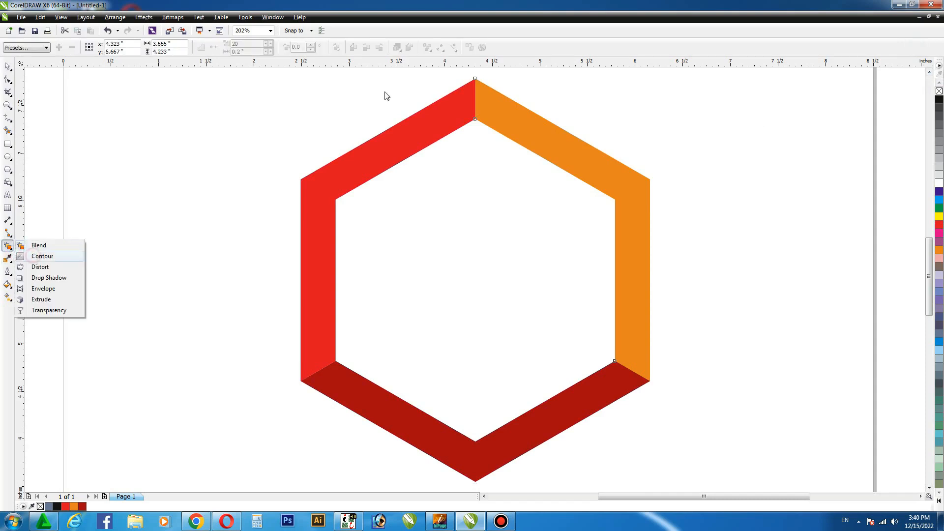
left_click_drag(475, 80, 481, 86)
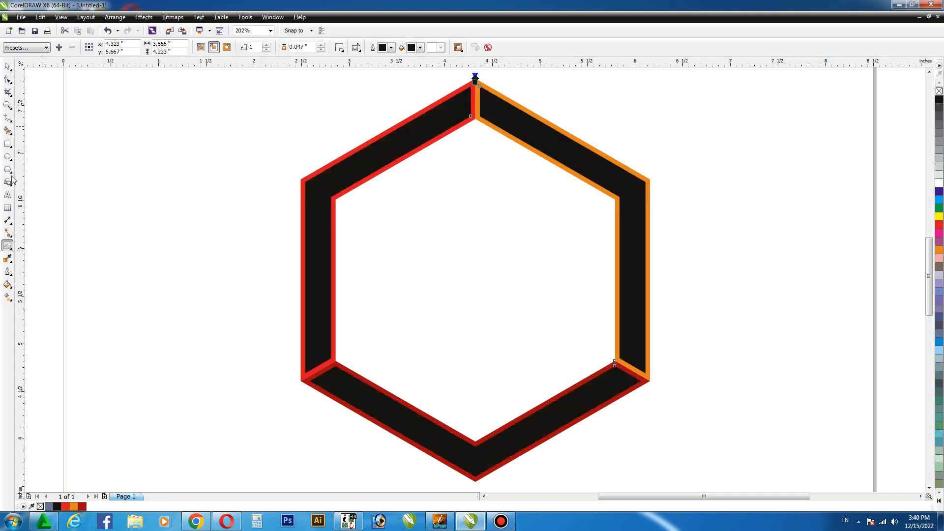
- Break the contour group apart from the hexagon ring
left_click(8, 66)
left_click(366, 165)
left_click(115, 17)
left_click(127, 128)
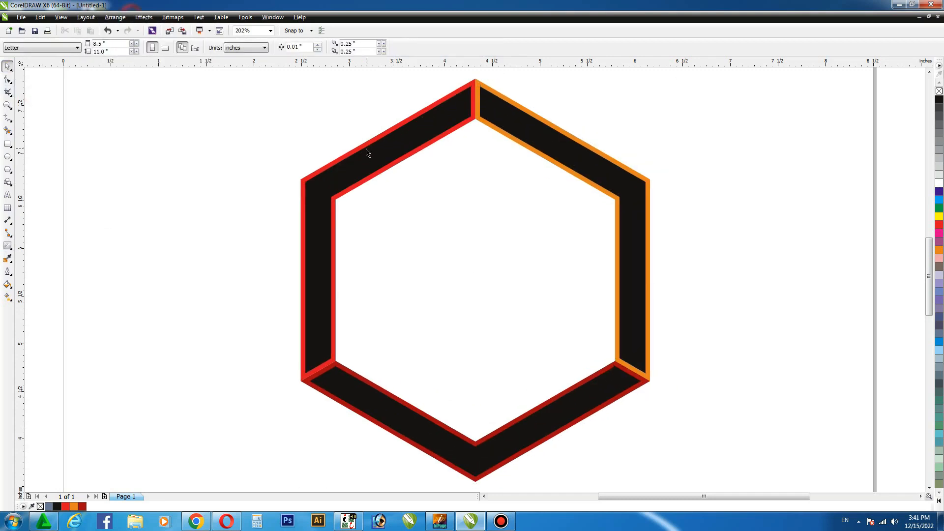
- Ungroup the black contour shapes and the coloured ring so that each section can be selected separately
left_click(428, 126)
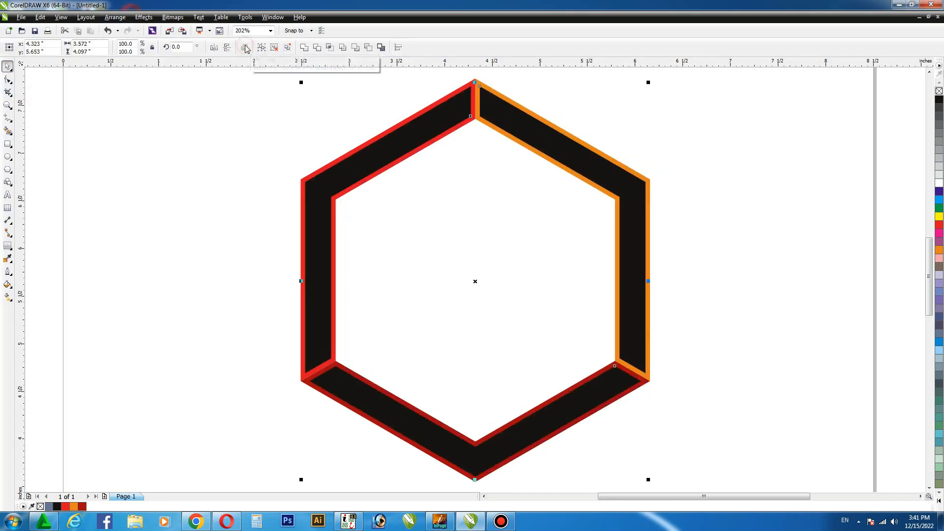
left_click(230, 152)
left_click_drag(476, 81, 490, 79)
key("ctrl+z")
left_click(247, 49)
left_click(177, 155)
- Fill the inner contour shapes: dark red for the left, yellow for the right and red for the bottom
left_click(392, 143)
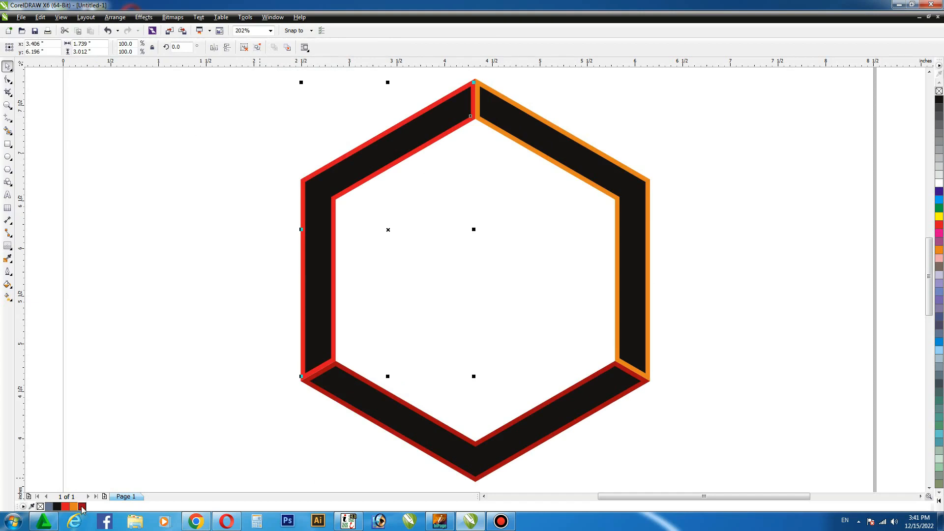
left_click(82, 506)
left_click(542, 135)
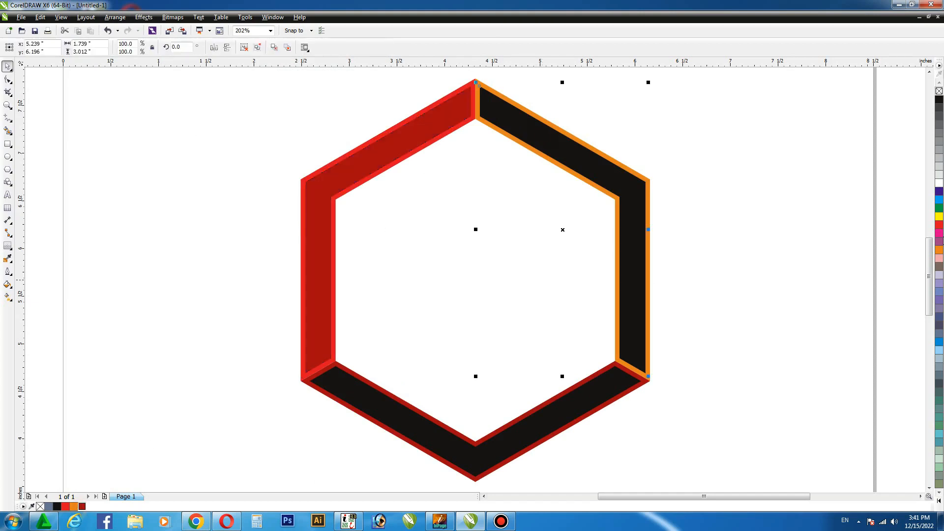
left_click(939, 216)
left_click(585, 397)
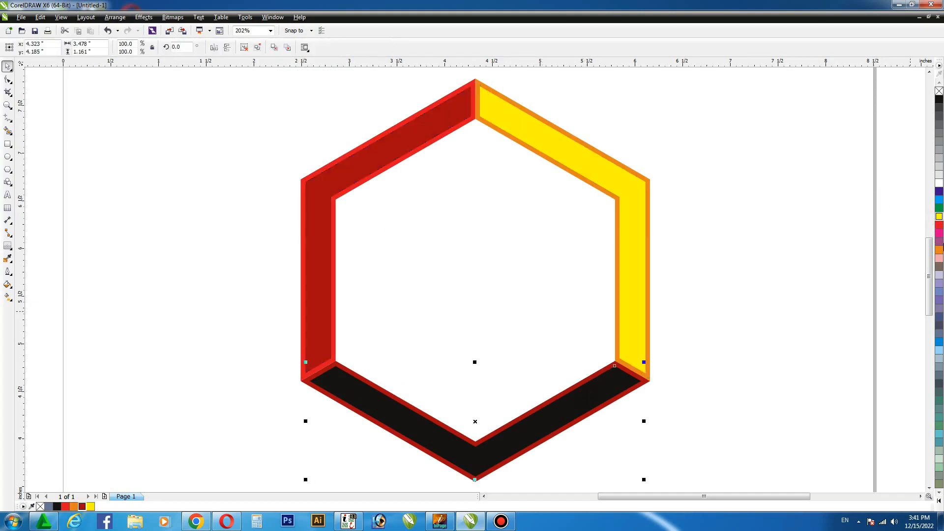
left_click(939, 225)
left_click(776, 208)
left_click(422, 136)
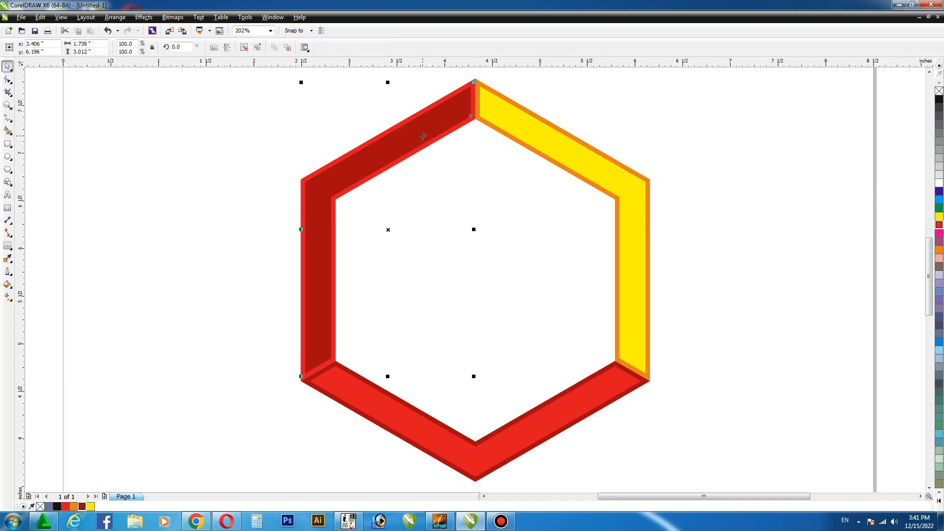
key("Right")
key("ctrl+z")
- Try a blend between the left section's dark red inner shape and its red outer shape, and undo it
left_click(11, 251)
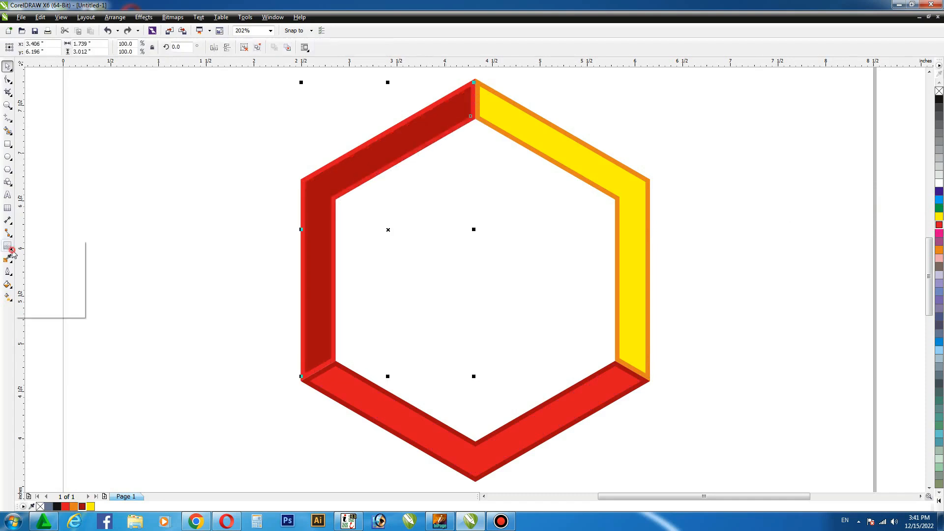
left_click(36, 249)
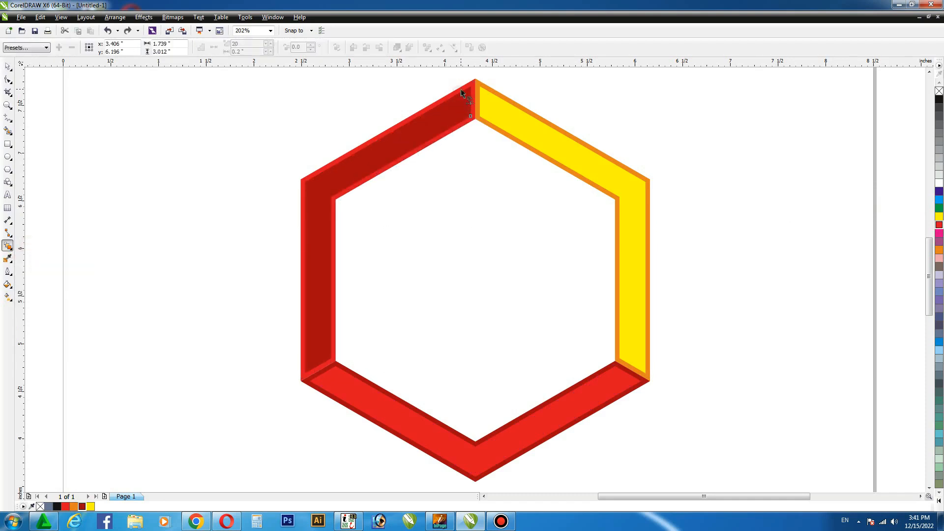
left_click_drag(462, 93, 466, 91)
left_click(8, 67)
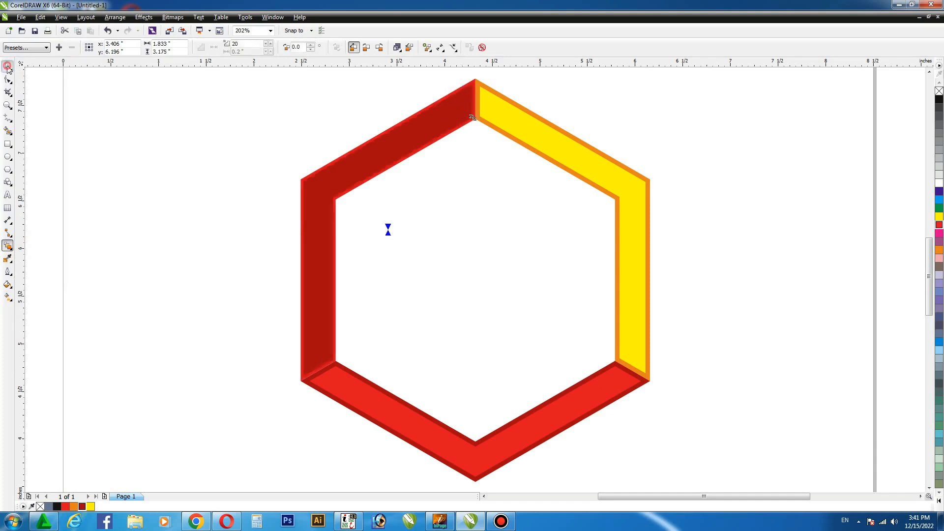
left_click(60, 91)
key("ctrl+z")
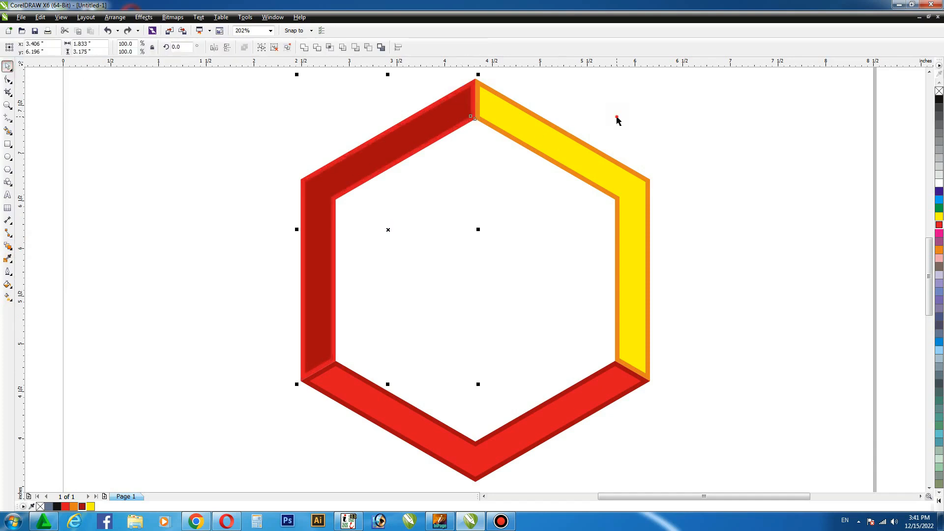
- Set the document's nudge distance to 3 inches
left_click(615, 115)
left_click(305, 47)
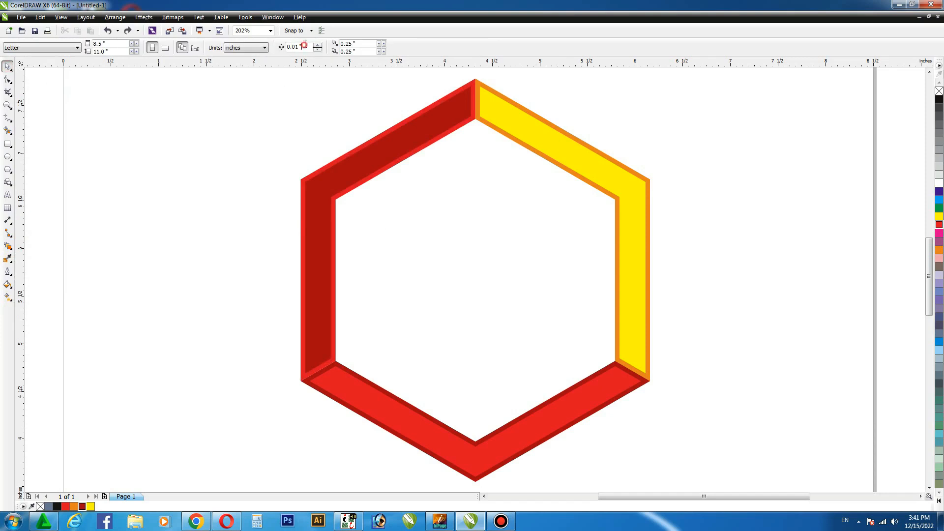
key("BackSpace")
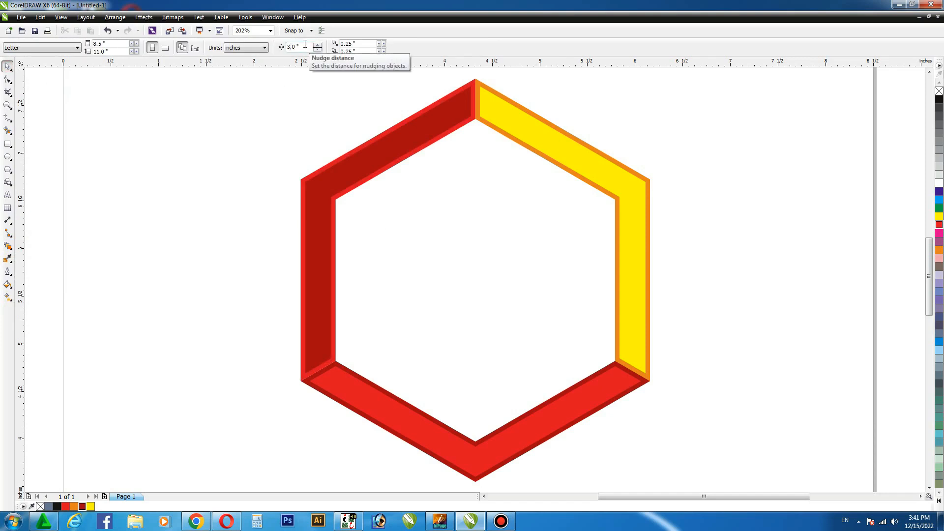
- Copy and paste the left section's dark red inner shape and nudge one instance 3 inches to the left
left_click(409, 143)
left_click(40, 17)
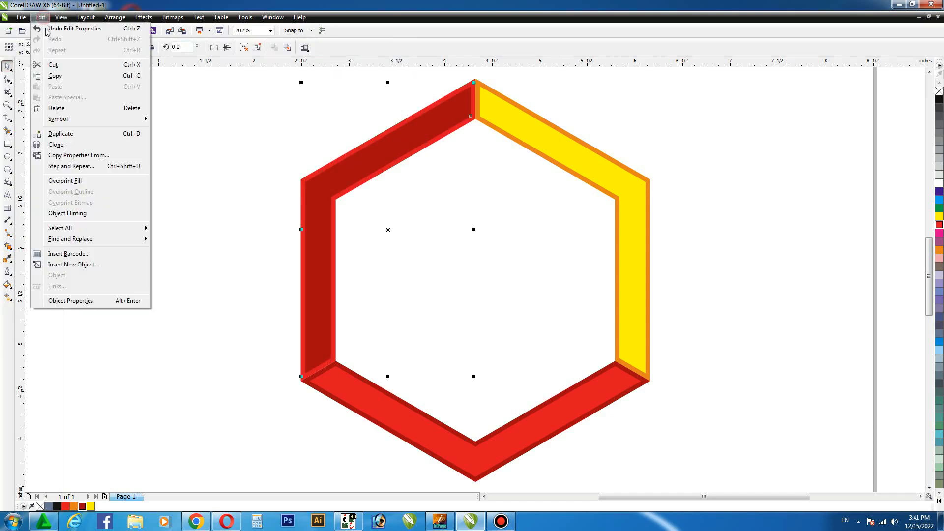
left_click(54, 76)
left_click(40, 17)
left_click(54, 87)
key("Left")
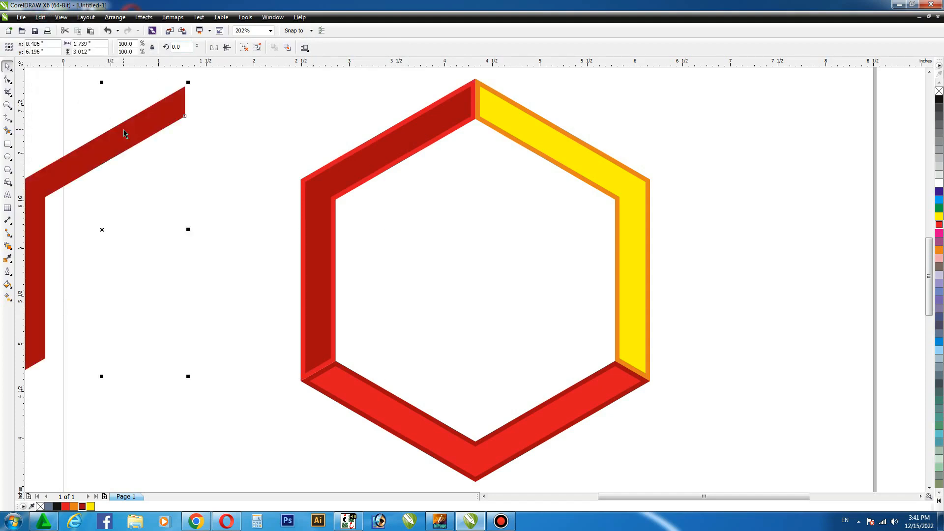
- Blend the left section's dark red inner shape with its red outer shape
left_click(10, 249)
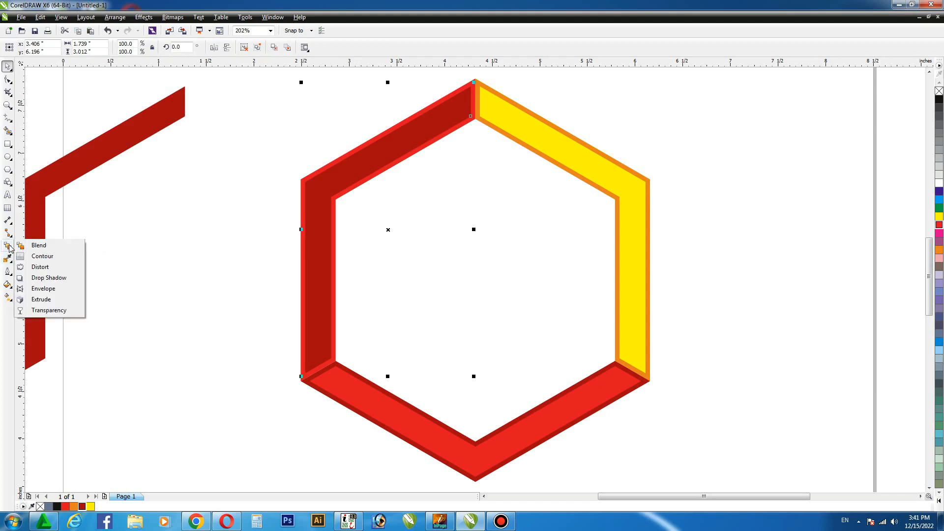
left_click(34, 245)
mouse_move(383, 142)
left_mouse_down()
mouse_move(379, 132)
mouse_move(360, 143)
left_mouse_up()
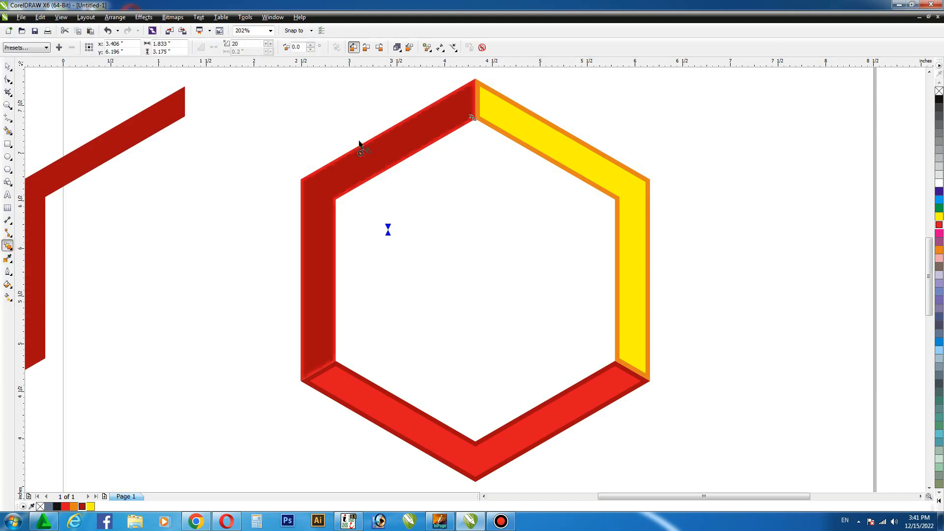
- Nudge the dark red copy 3 inches back to the right onto the left section and fill it red
key("space")
left_click(183, 170)
left_click(156, 121)
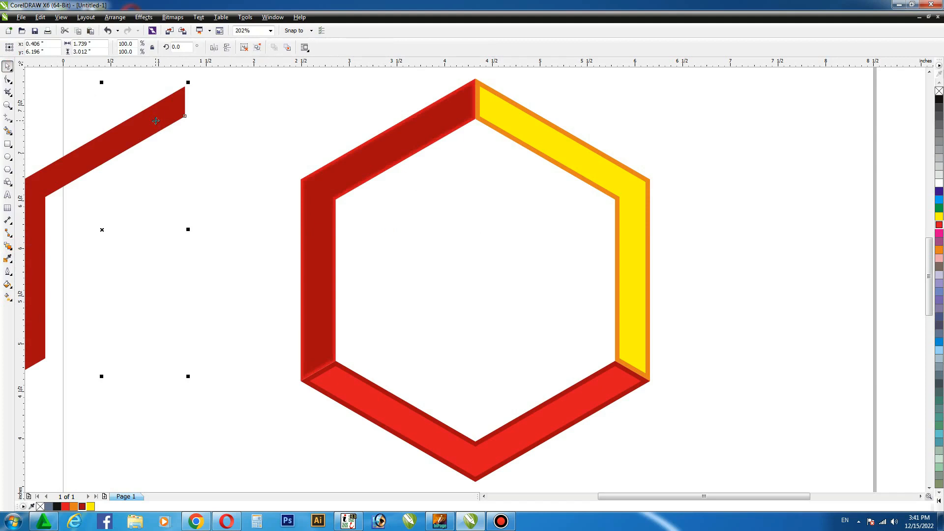
key("Right")
left_click(938, 225)
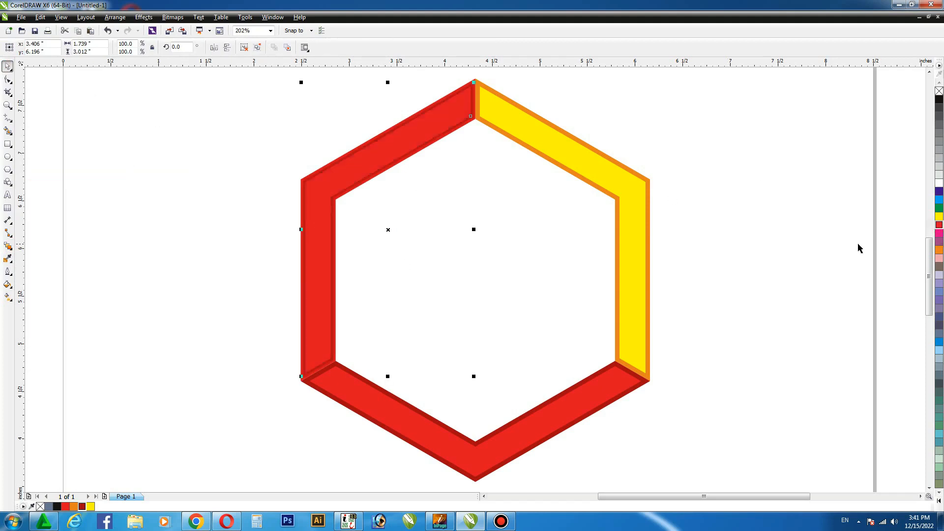
- Try a 1-point outline on the left section's red inner shape and remove it
key("F12")
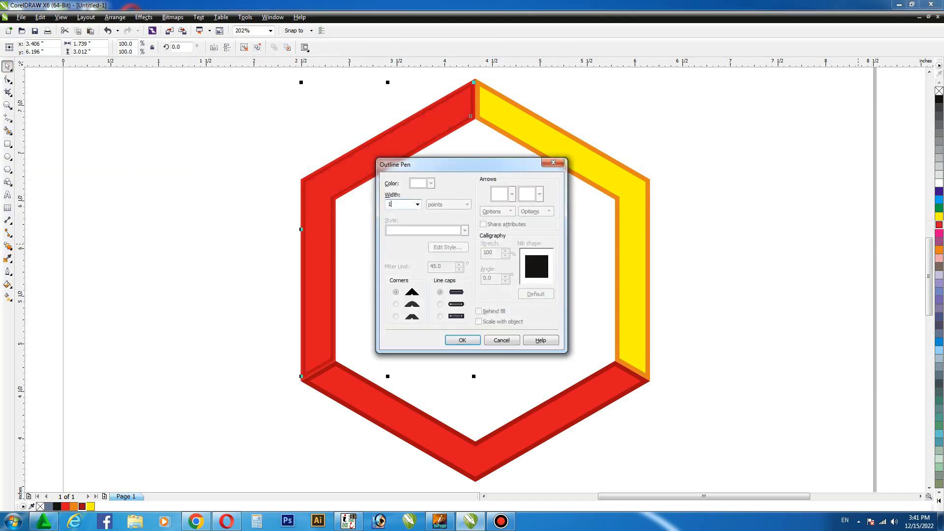
key("Return")
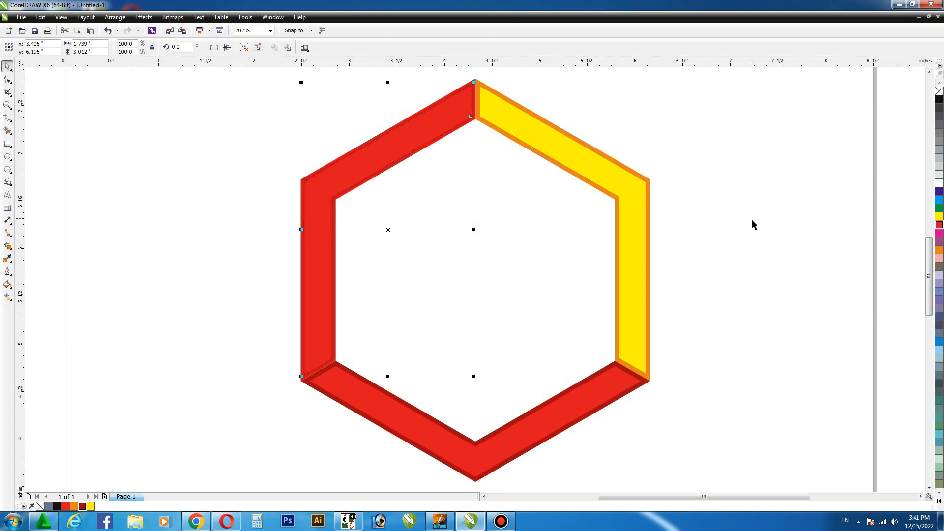
key("ctrl+z")
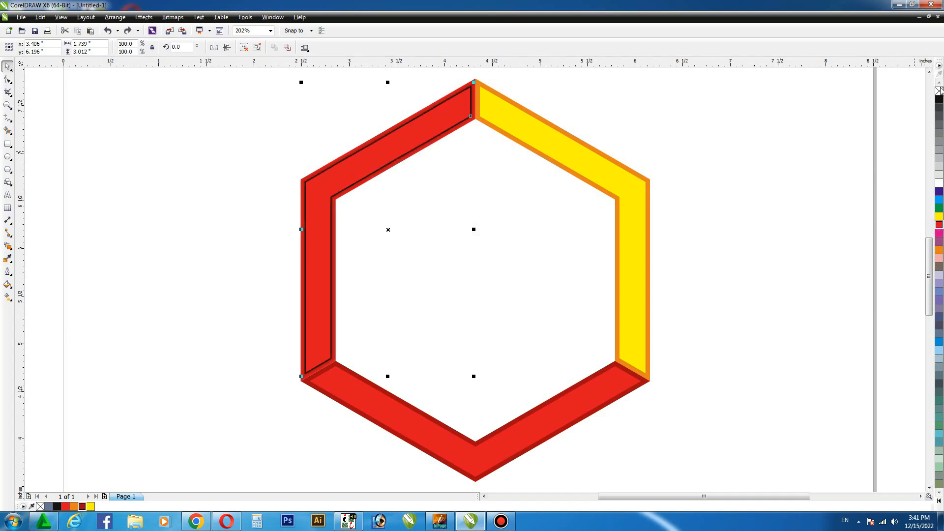
right_click(939, 91)
left_click(762, 182)
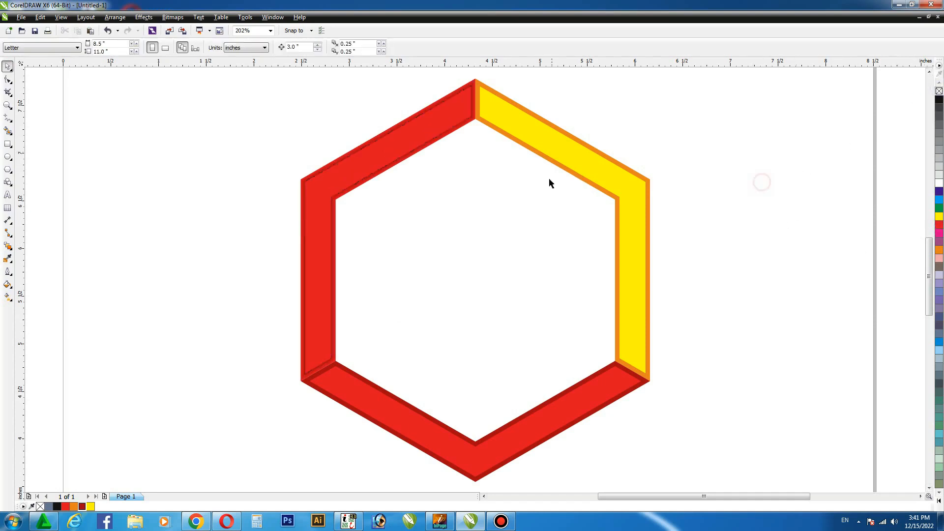
- Copy the right section's yellow inner shape 3 inches to the right and blend the original with the orange outer shape
left_click(565, 153)
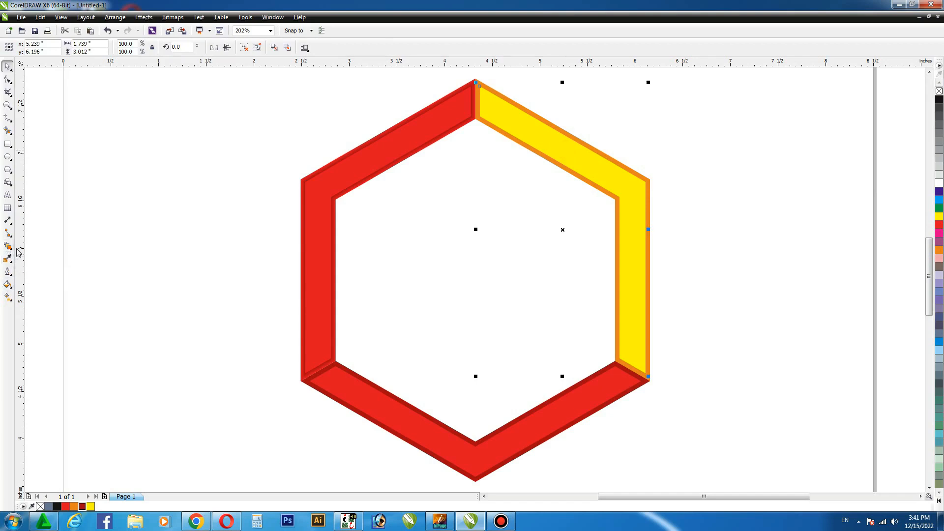
key("ctrl+d")
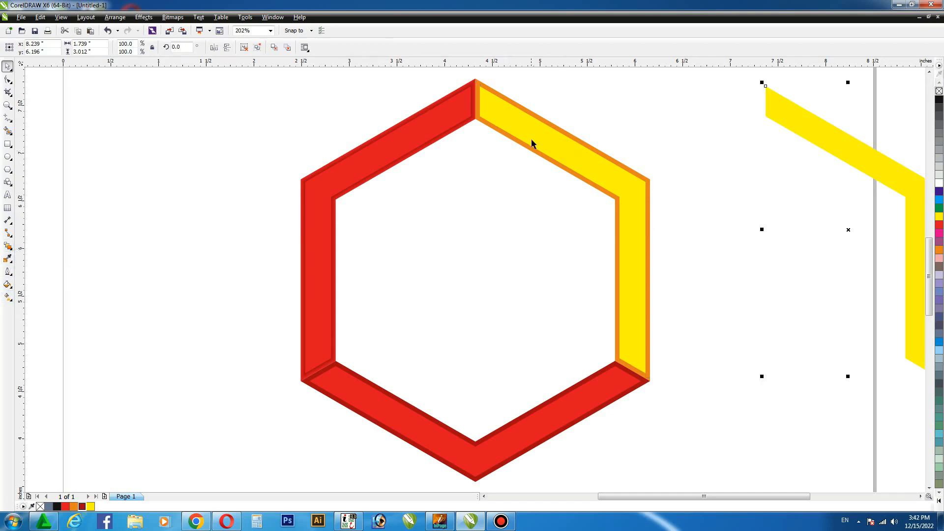
left_click(7, 247)
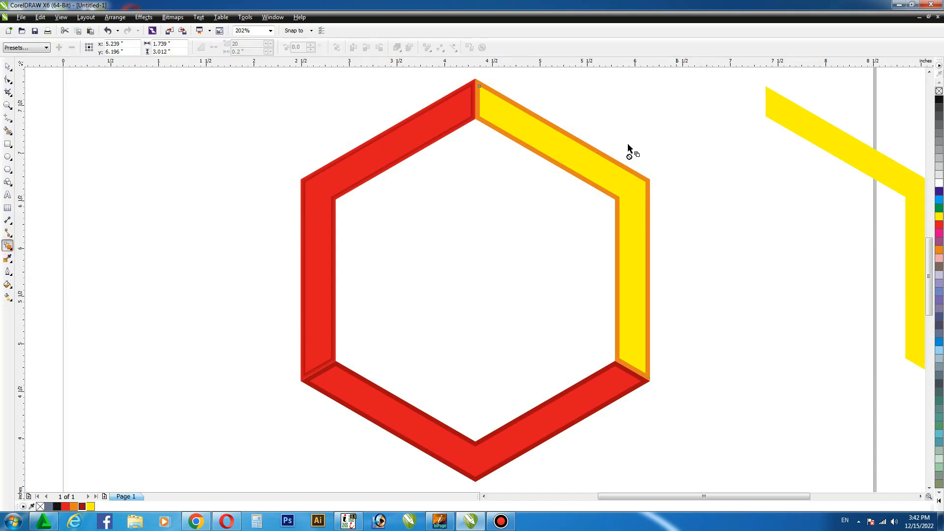
left_click_drag(584, 149, 590, 146)
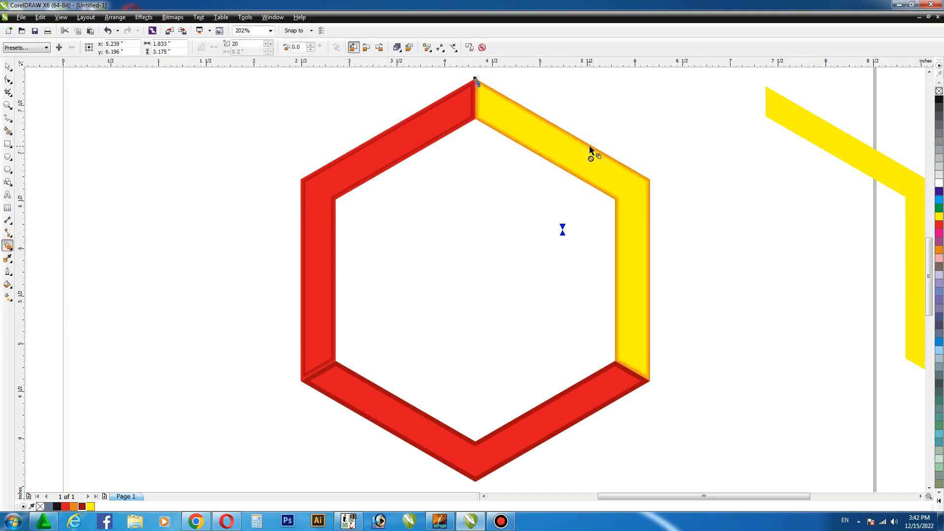
- Return the yellow copy 3 inches left onto the right section and fill it orange
left_click(3, 67)
left_click(813, 146)
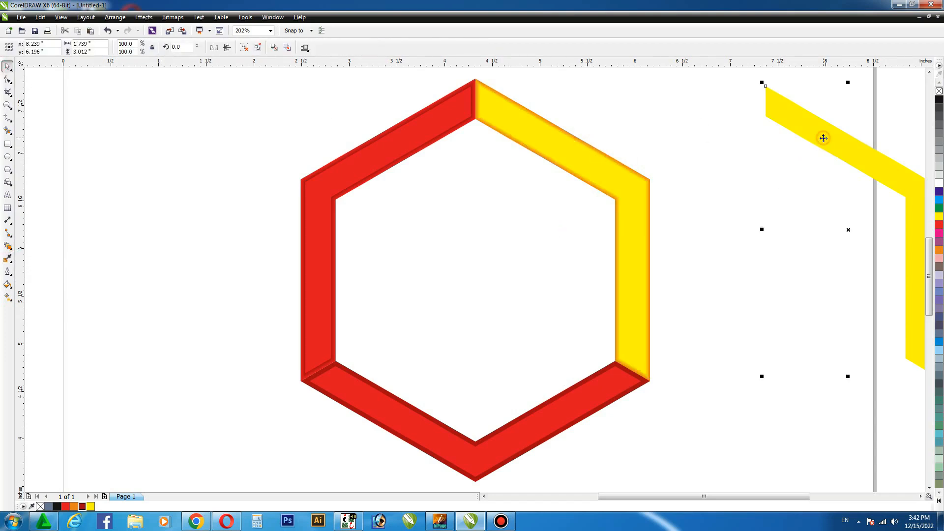
key("ctrl+z")
left_click(938, 250)
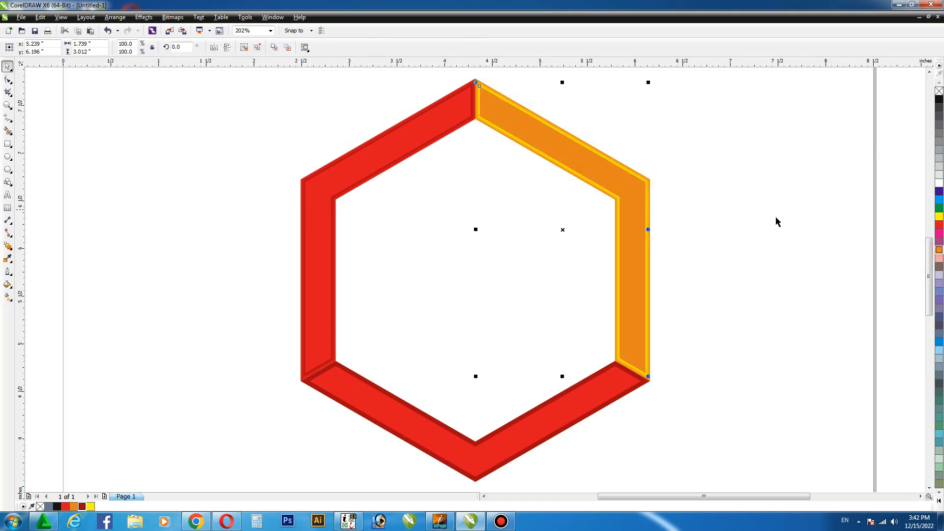
- Try a 1-point outline on the right section's orange inner shape and remove it
key("F12")
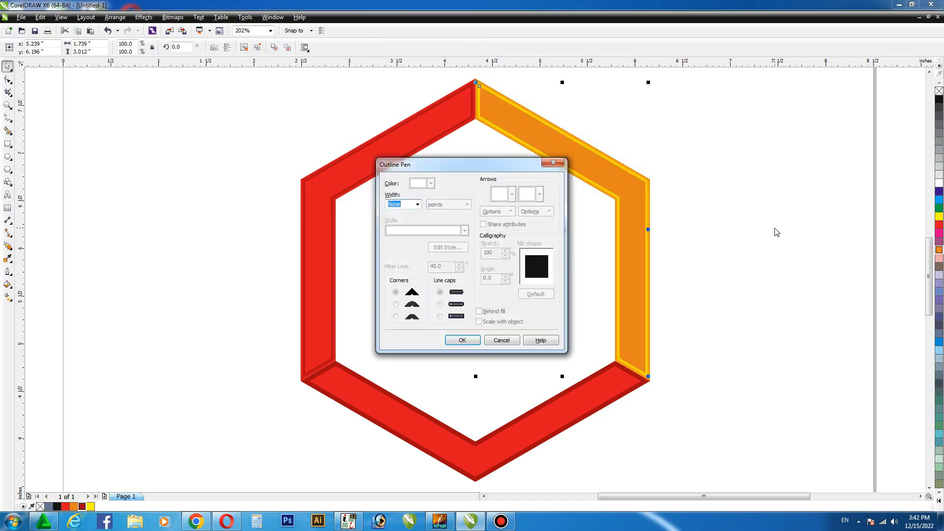
type("1")
key("Return")
right_click(938, 250)
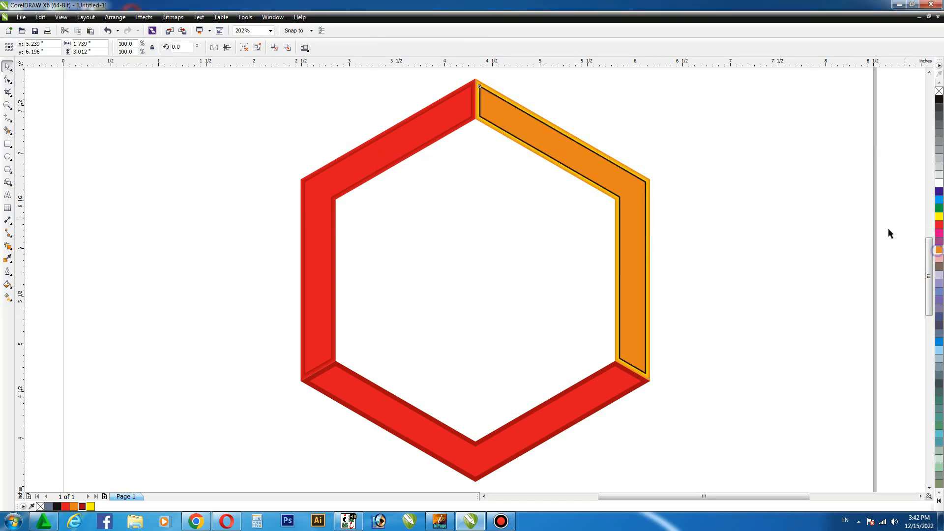
left_click(811, 211)
left_click(576, 153)
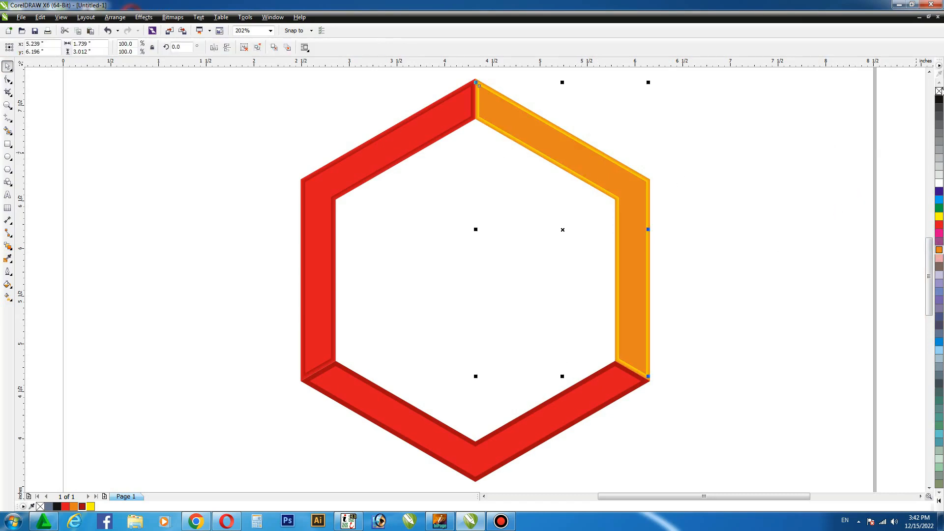
left_click(819, 128)
- Copy the bottom section's red inner shape 6 inches to the left and blend the original with the dark red outer shape
left_click(535, 423)
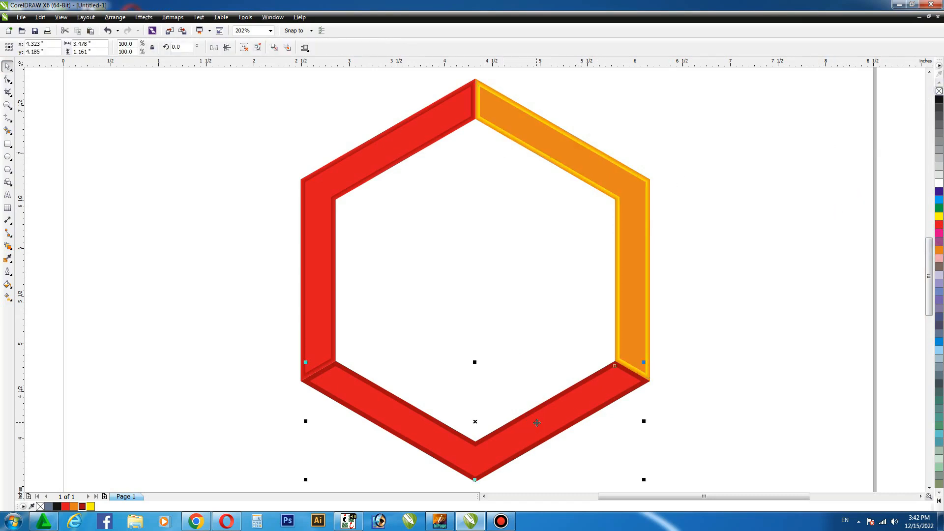
key("KP_Add")
key("Left")
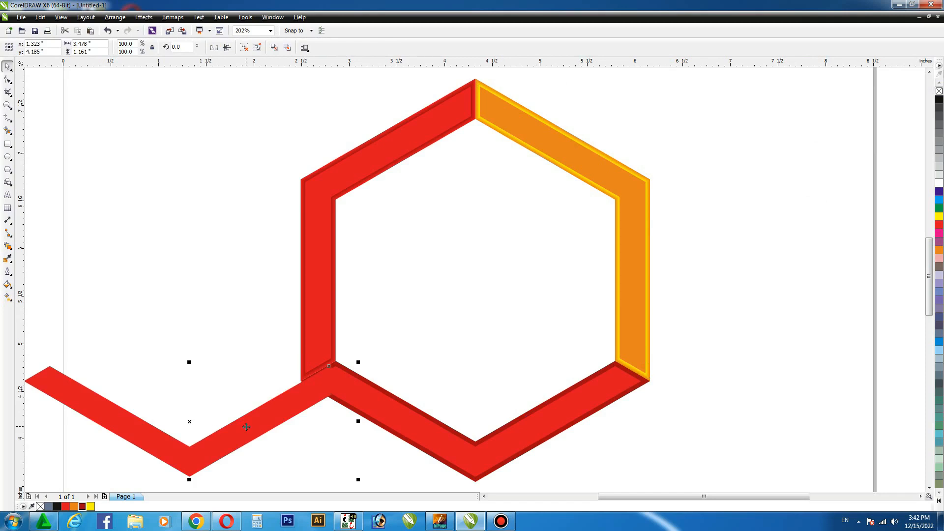
key("Left")
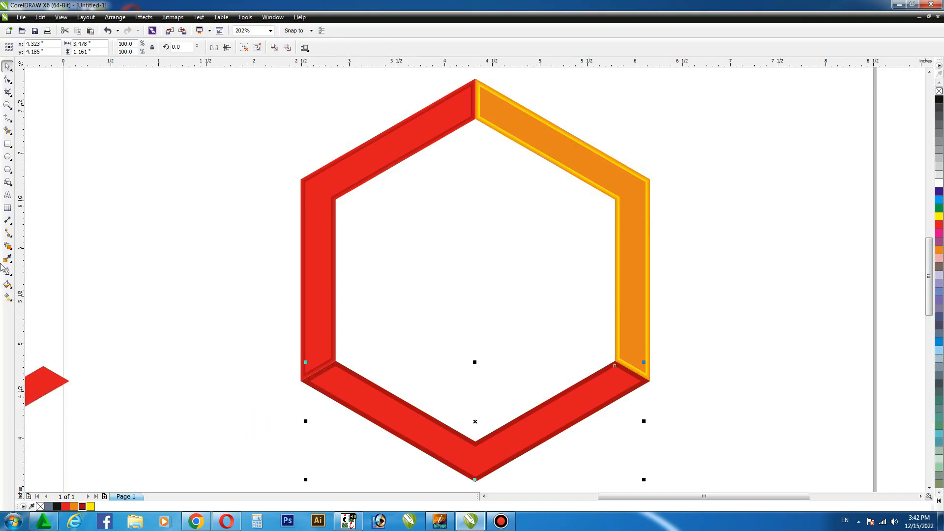
left_click(8, 246)
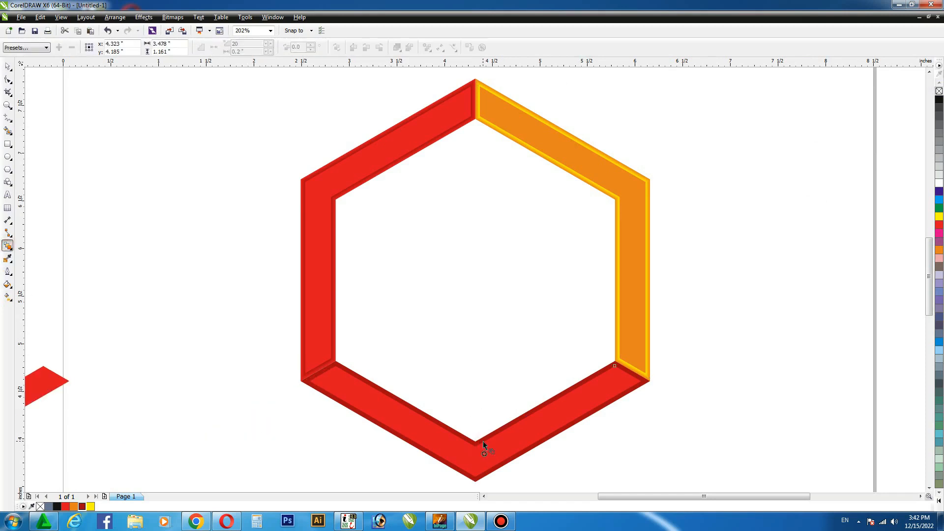
left_click_drag(483, 441, 479, 484)
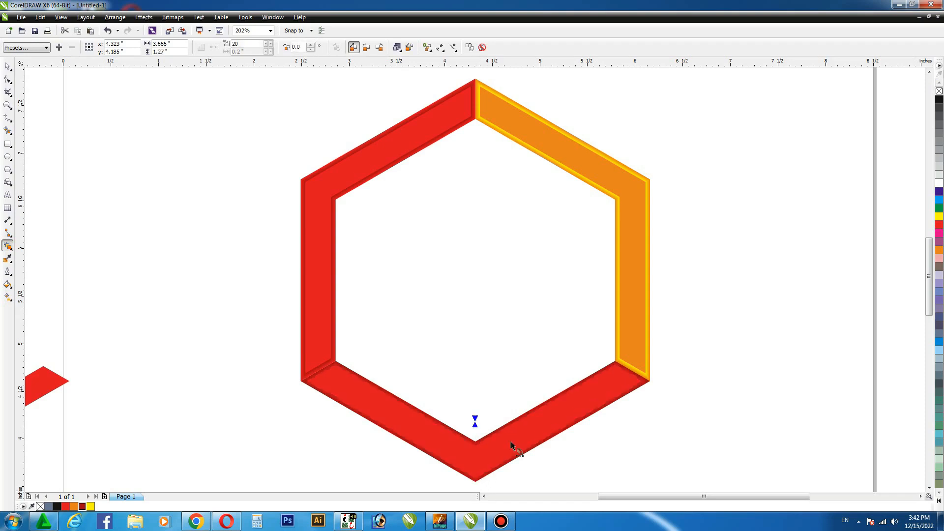
- Nudge the red copy 6 inches back to the right onto the bottom section and fill it dark red
left_click(8, 67)
left_click(147, 143)
left_click(54, 389)
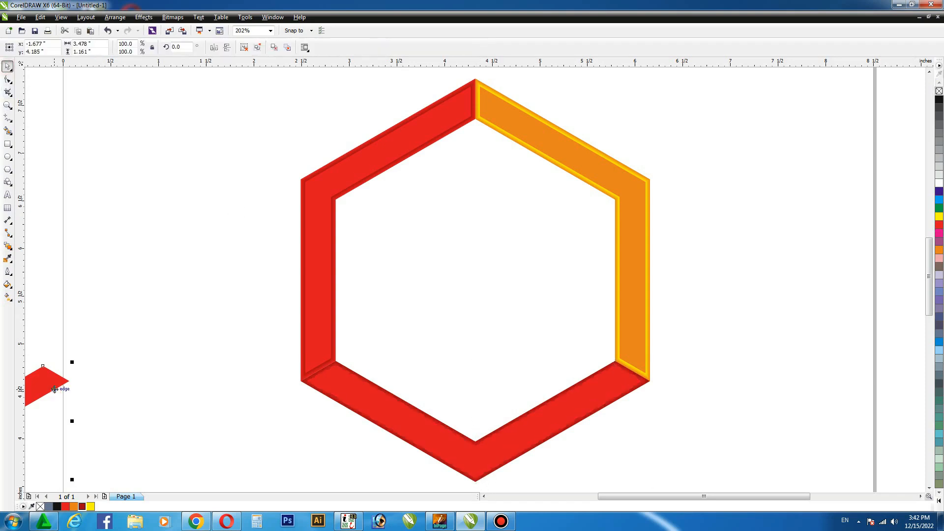
key("Right")
key("Right")
left_click(83, 508)
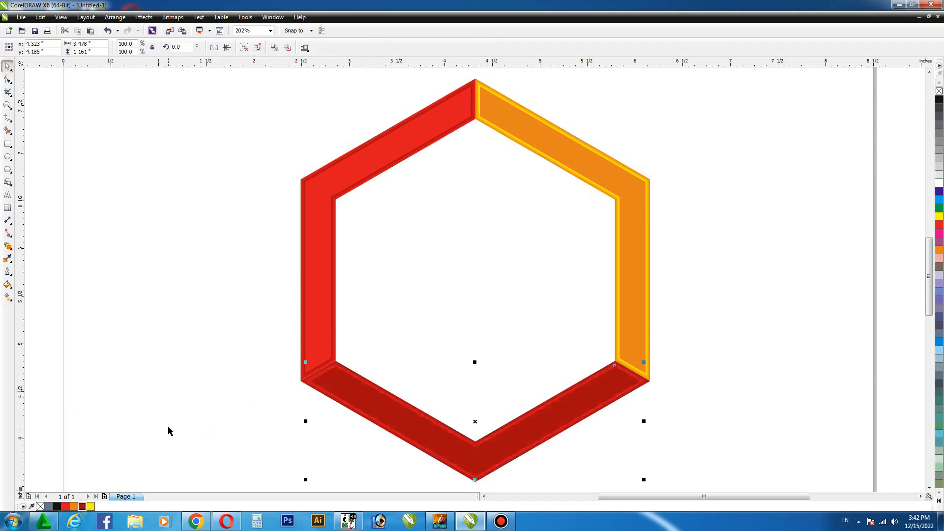
left_click(736, 156)
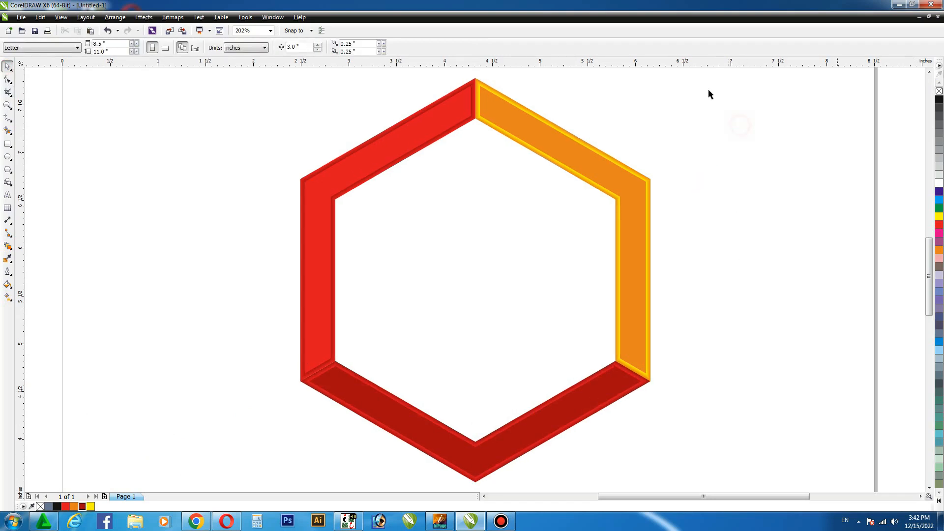
- Create a hexagon in the ring's empty centre with Smart Fill and select it
left_click(8, 144)
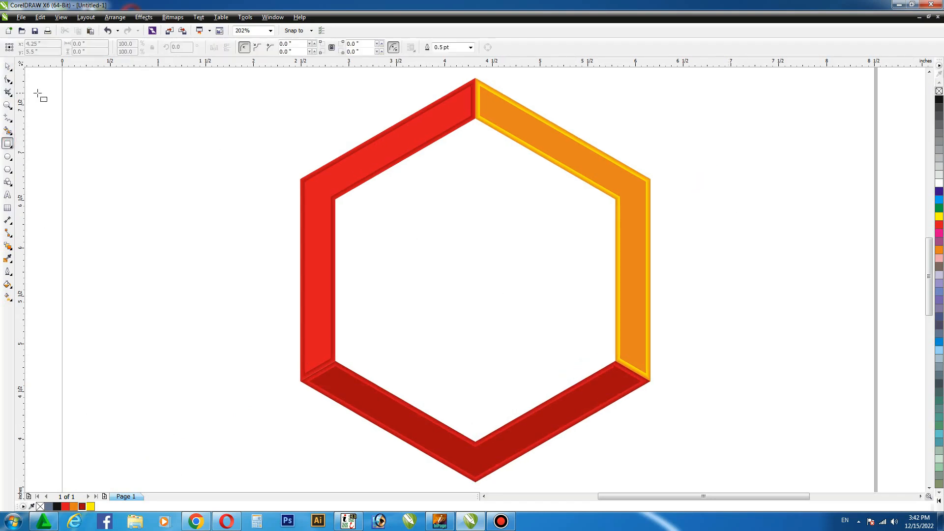
left_click(8, 130)
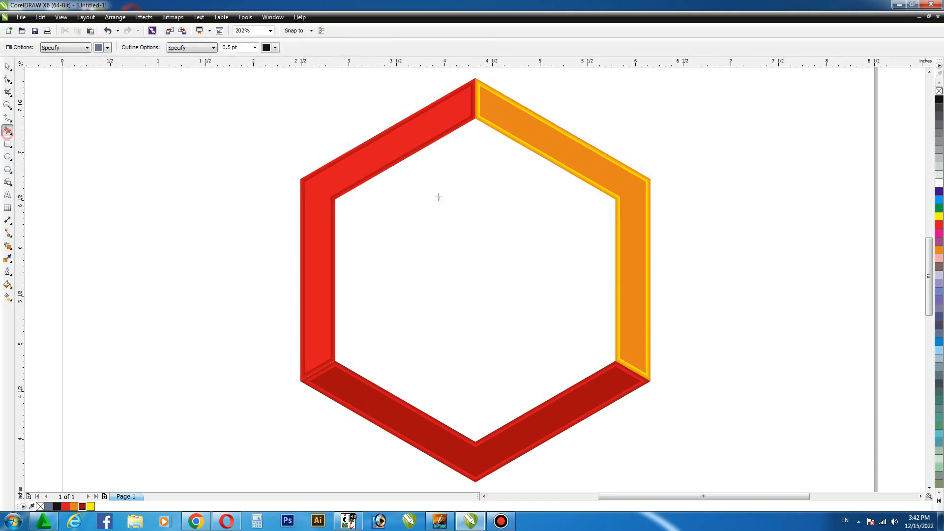
left_click(444, 197)
left_click(8, 65)
left_click(457, 242)
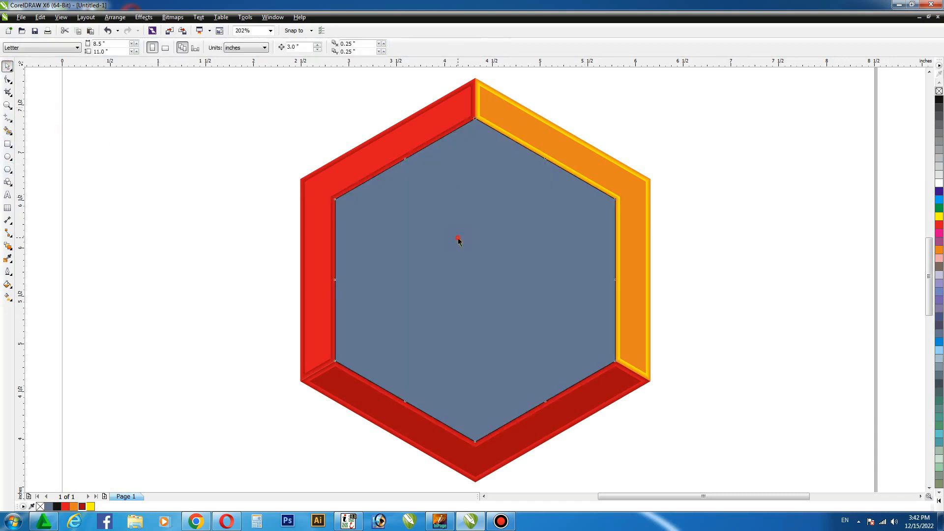
- Fill the centre hexagon with a horizontal linear gradient from red on the left to orange on the right
left_click(939, 225)
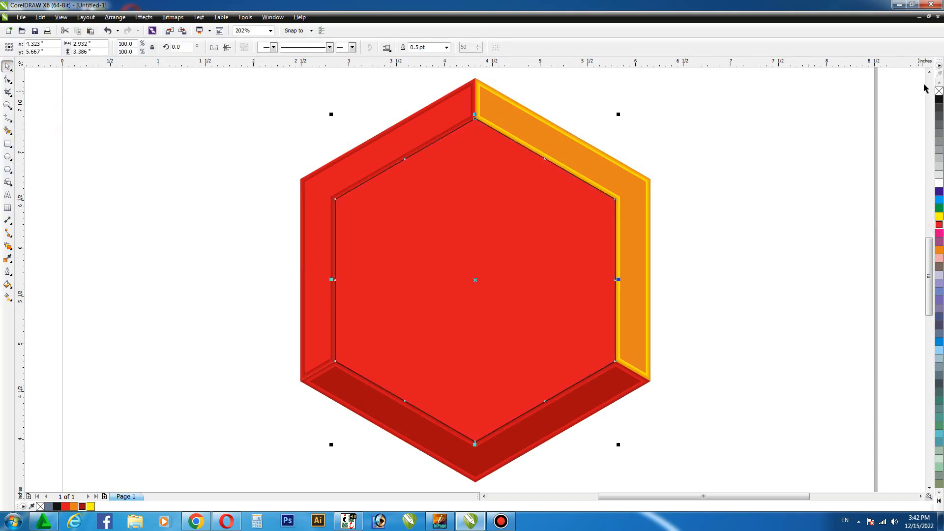
key("g")
left_click_drag(340, 274, 609, 274)
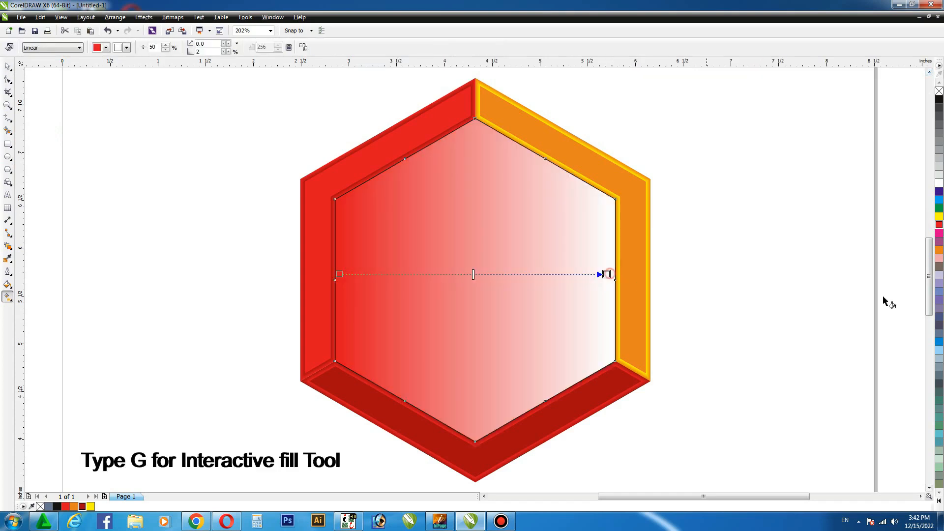
left_click(938, 249)
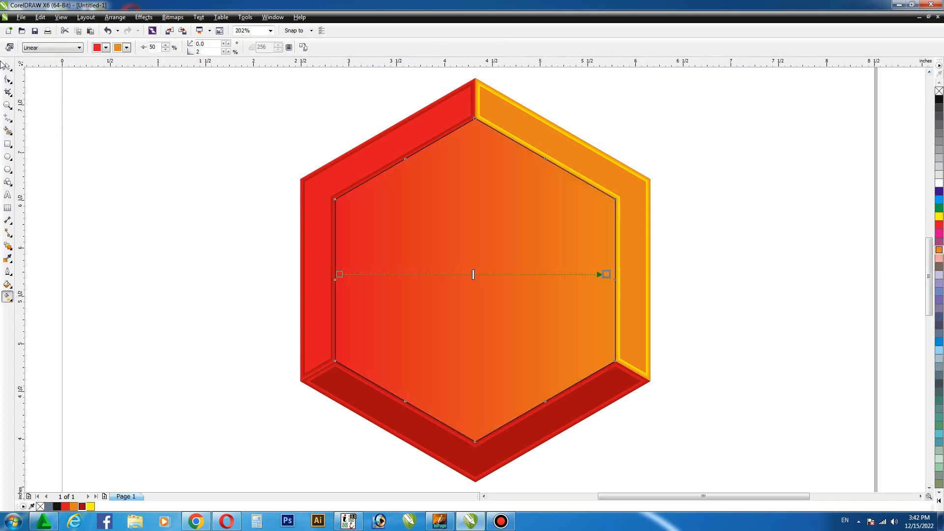
- Give the centre hexagon a 2-point yellow outline
key("space")
key("F12")
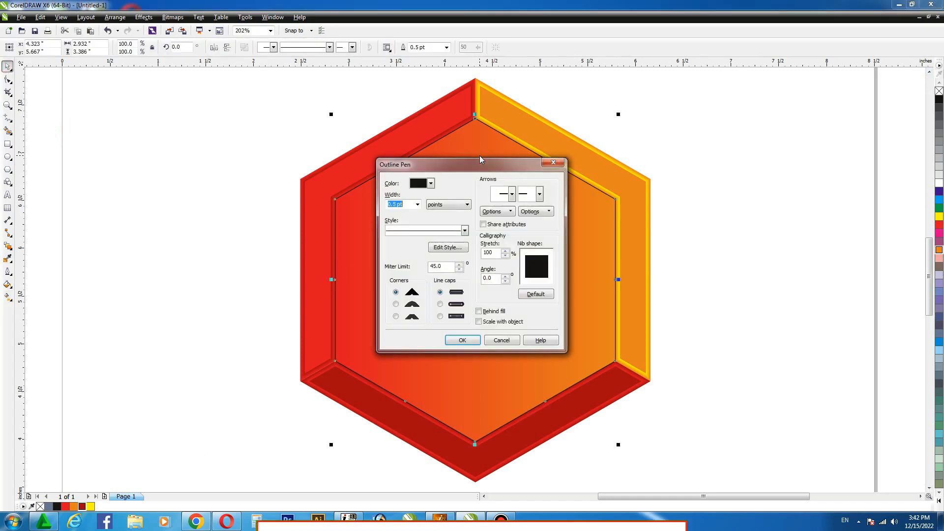
type("2")
key("Return")
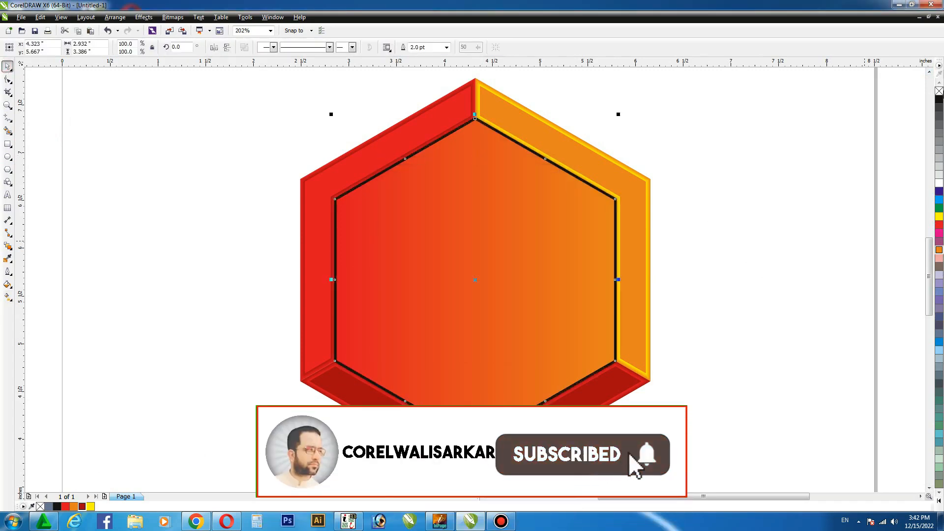
right_click(938, 225)
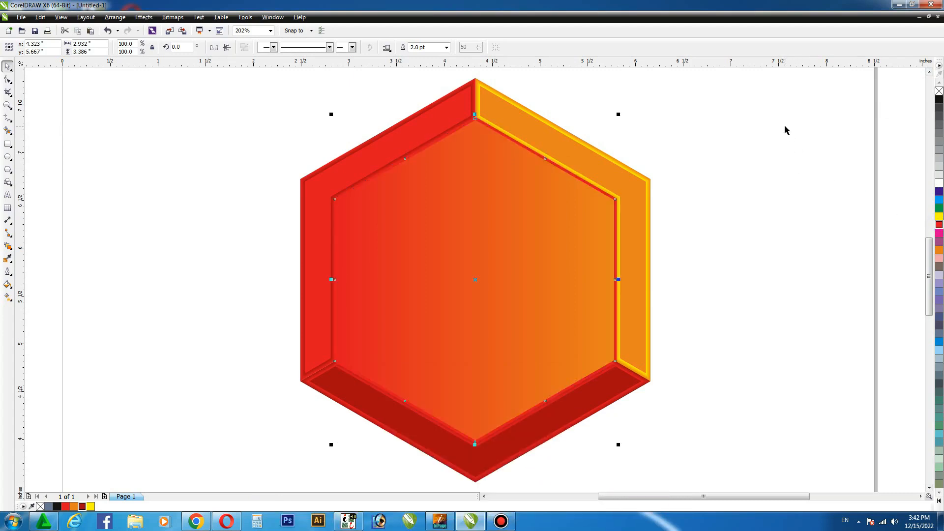
right_click(938, 216)
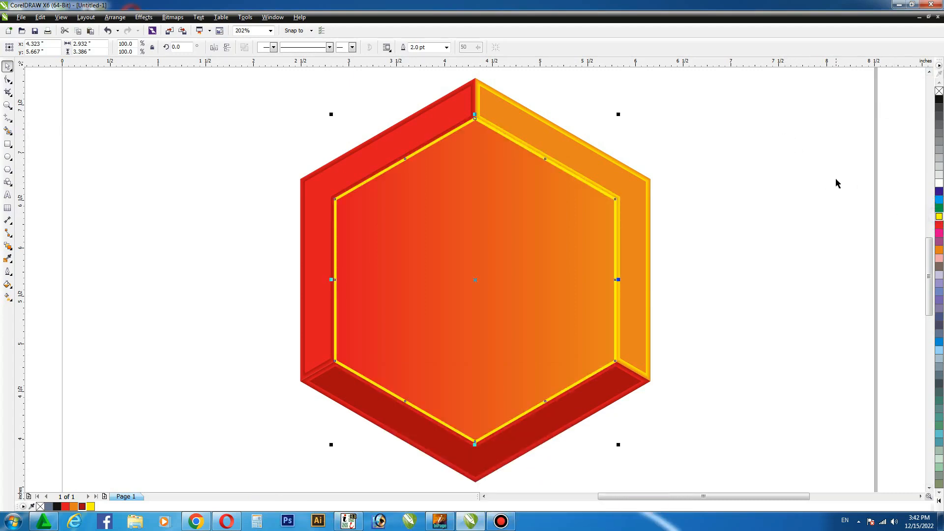
- Draw a small rectangle inside the centre hexagon and slant it into a parallelogram about 0.47 by 0.66 inches
left_click(806, 176)
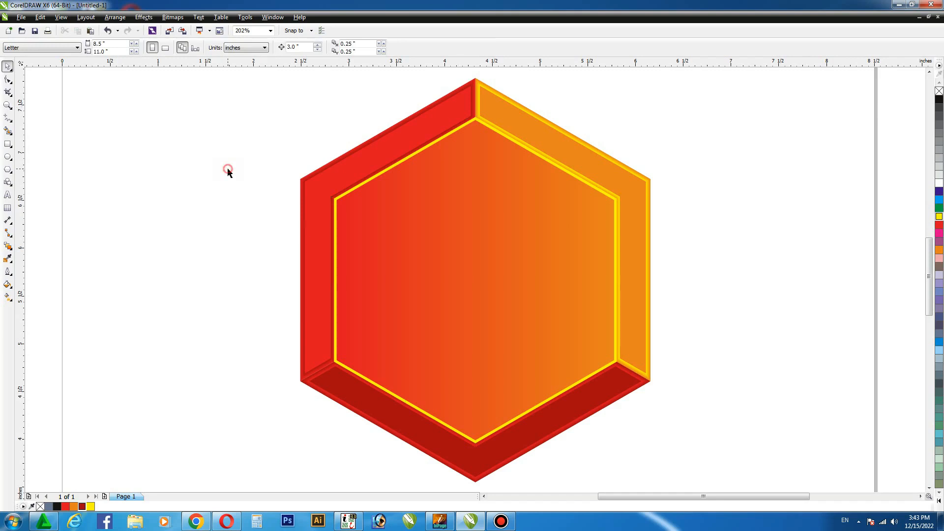
left_click(8, 144)
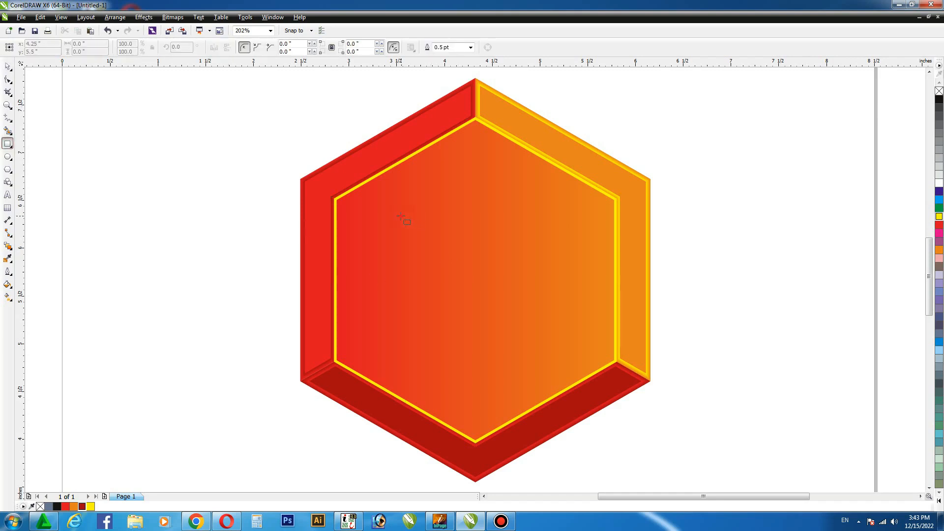
mouse_move(401, 216)
left_mouse_down()
mouse_move(427, 272)
mouse_move(460, 264)
mouse_move(427, 288)
mouse_move(447, 276)
left_mouse_up()
key("F10")
left_click(8, 66)
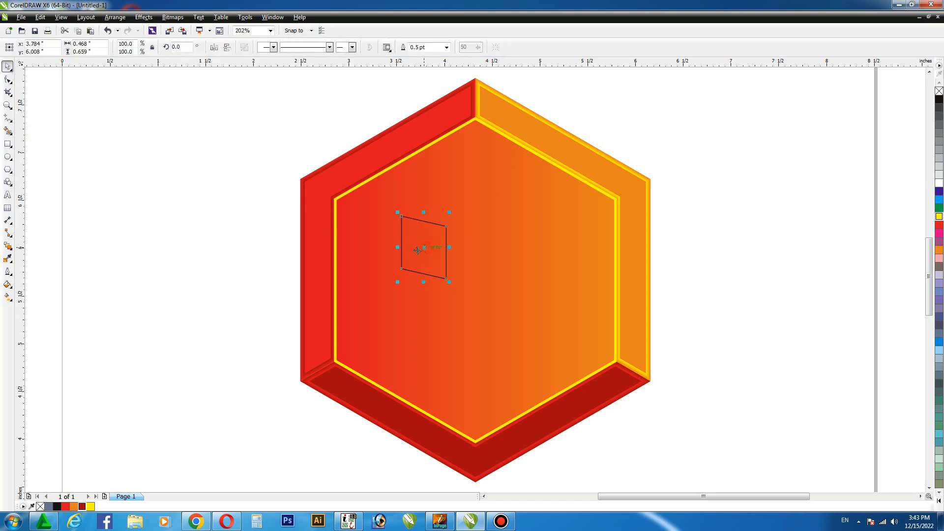
- Mirror a copy of the parallelogram to its right, and mirror a copy of the pair upward to outline a cube
left_click_drag(398, 248, 459, 249)
right_click(459, 249)
left_click(431, 247, "shift")
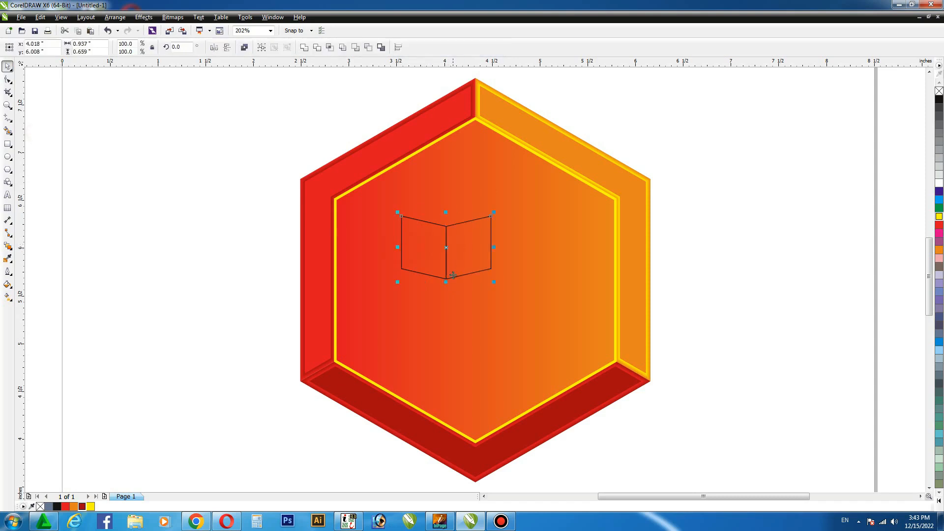
left_click_drag(446, 282, 451, 217)
right_click(451, 217)
- Create the cube's top, left and right faces with Smart Fill and delete the construction shapes above it
left_click(9, 131)
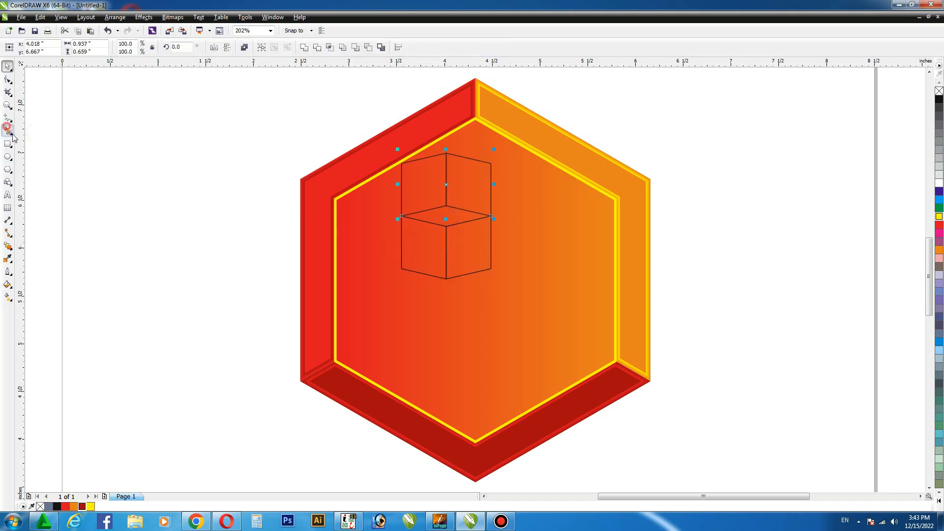
left_click(421, 219)
left_click(428, 242)
left_click(487, 243)
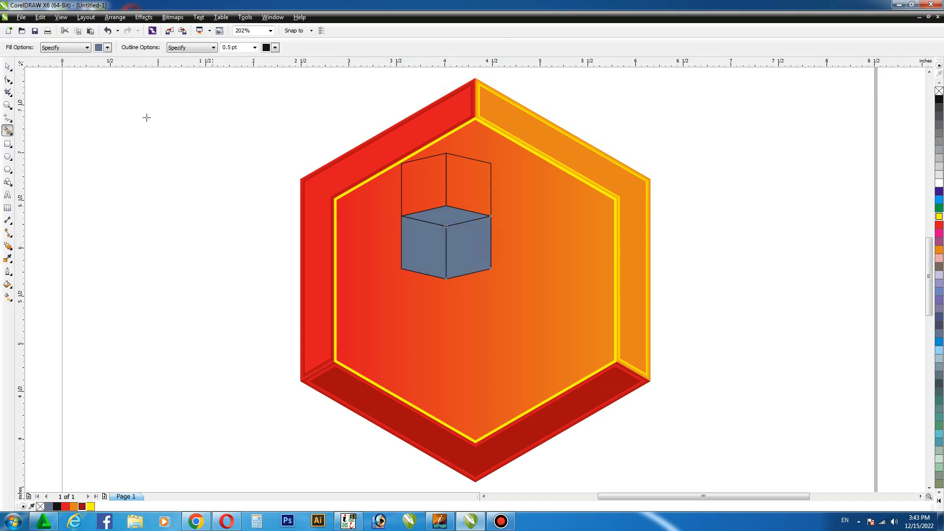
left_click(8, 67)
left_click_drag(512, 231, 515, 220)
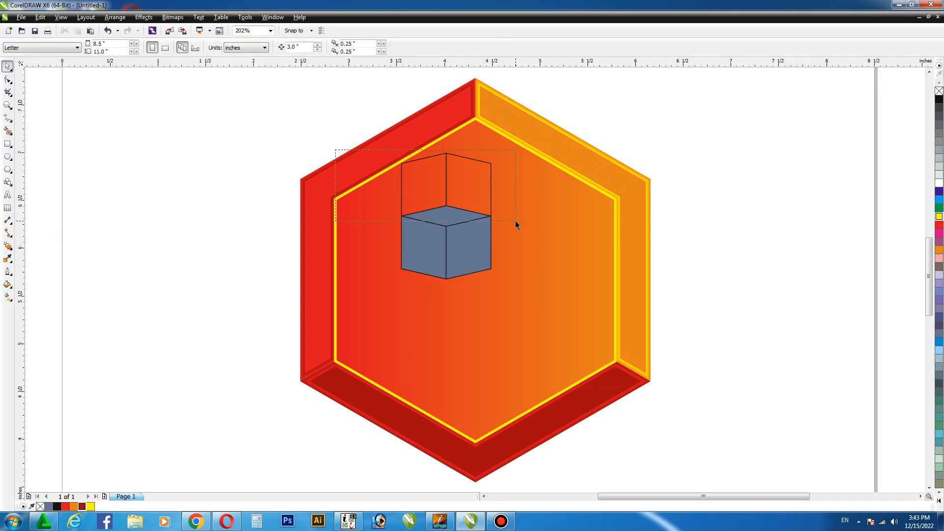
key("Delete")
- Scale the cube to about 162.6% and move it to the middle of the centre hexagon
left_click(434, 269)
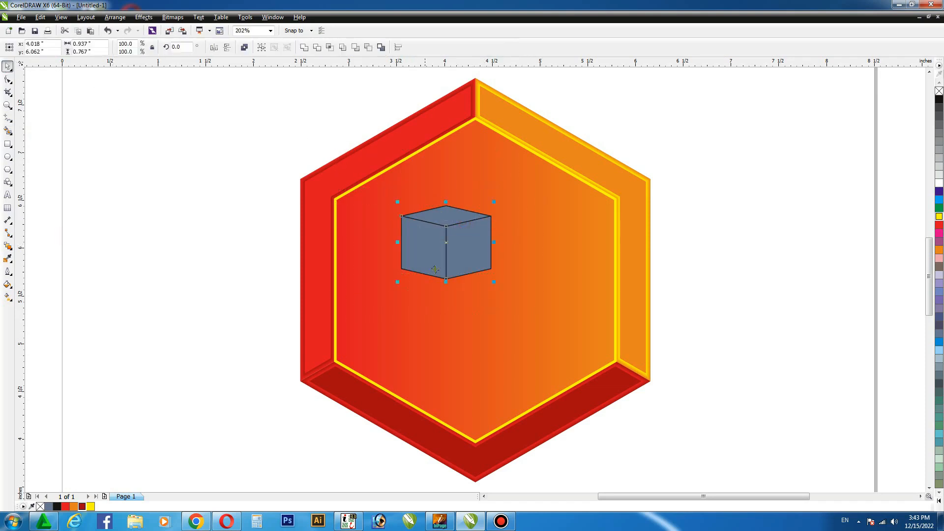
left_click_drag(495, 281, 524, 307)
left_click_drag(465, 239, 499, 279)
left_click(773, 242)
- Fill the cube's top face orange, its right face red and its left face dark red
left_click(515, 241)
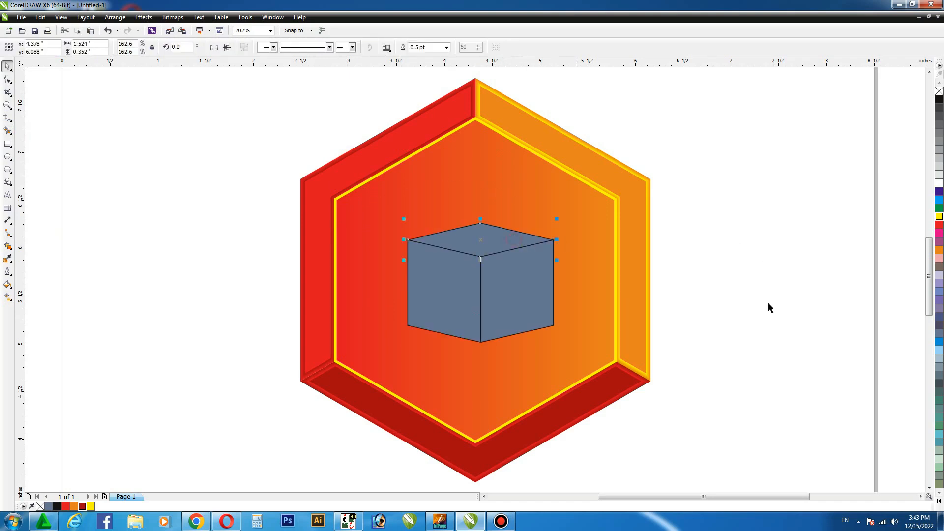
left_click(938, 250)
left_click(817, 216)
left_click(530, 271)
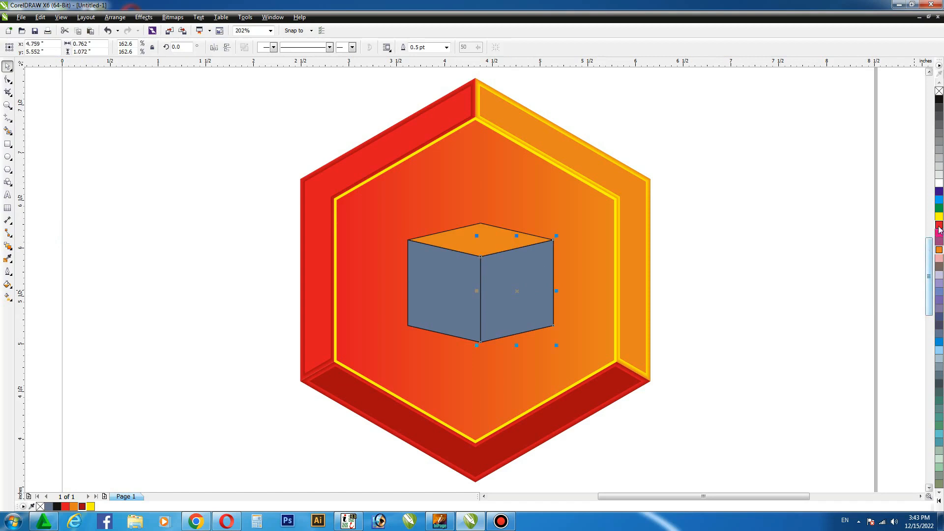
left_click(939, 224)
left_click(839, 227)
left_click(460, 279)
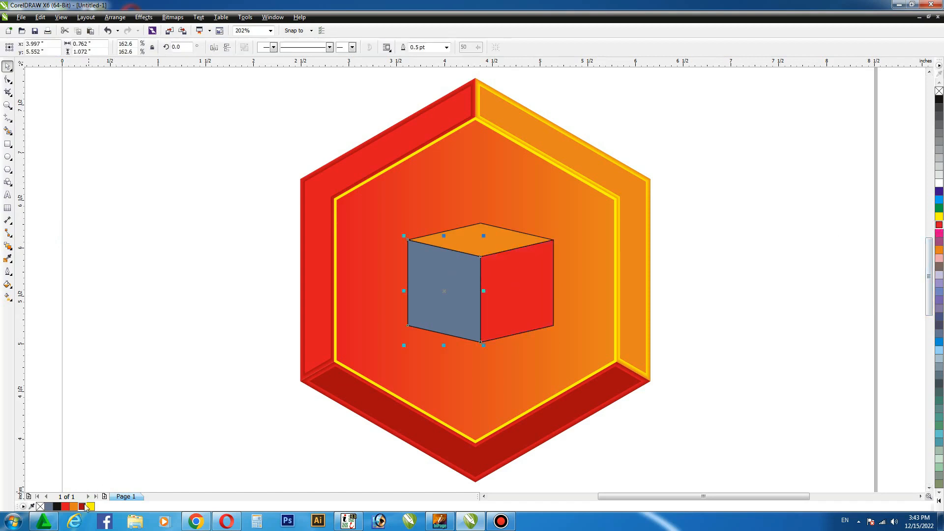
left_click(84, 505)
left_click(127, 325)
- Remove the outlines from the cube and reshape it to about 1.30 inches wide by 1.38 inches high
left_click_drag(365, 197, 590, 359)
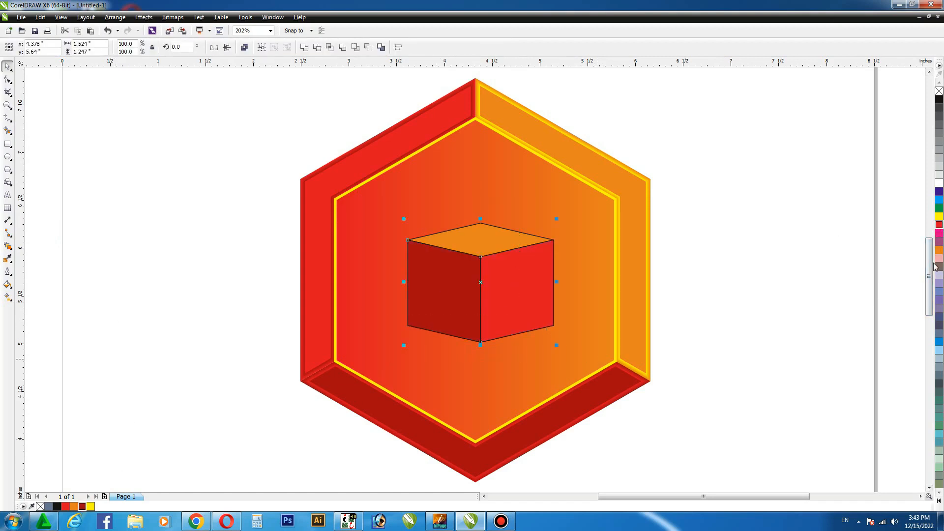
right_click(938, 91)
left_click_drag(480, 220, 480, 206)
left_click_drag(556, 275, 544, 276)
left_click(718, 234)
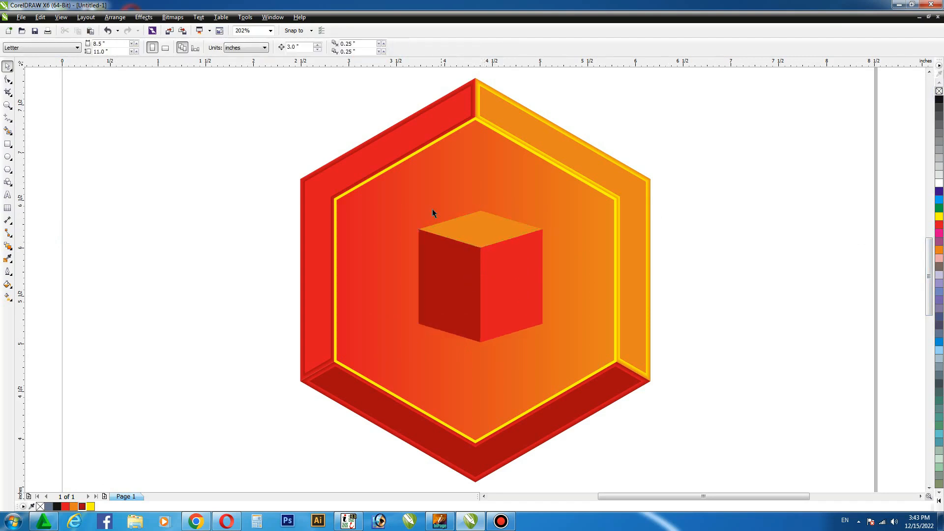
- Enlarge the whole cube to about 1.58 by 1.68 inches and shift it slightly left
left_click(517, 310)
left_click(504, 297)
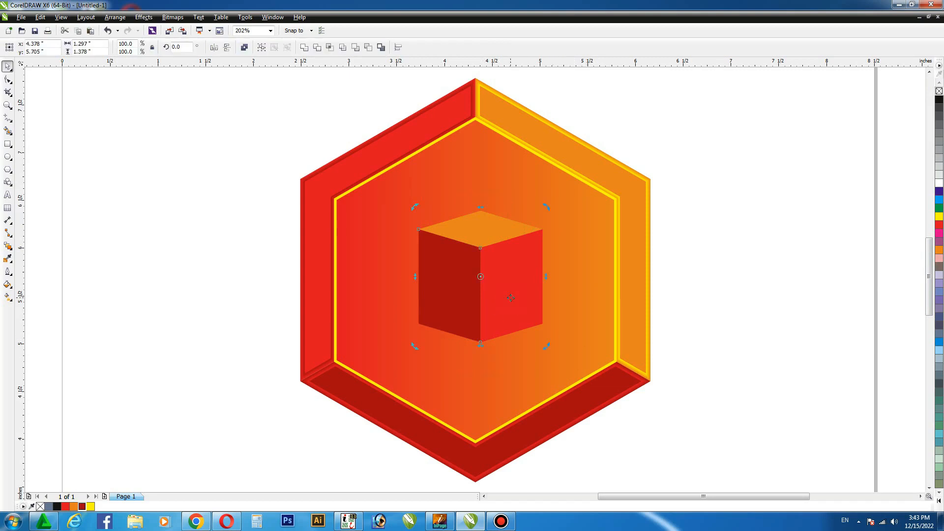
left_click(511, 297)
left_click_drag(546, 344, 559, 359)
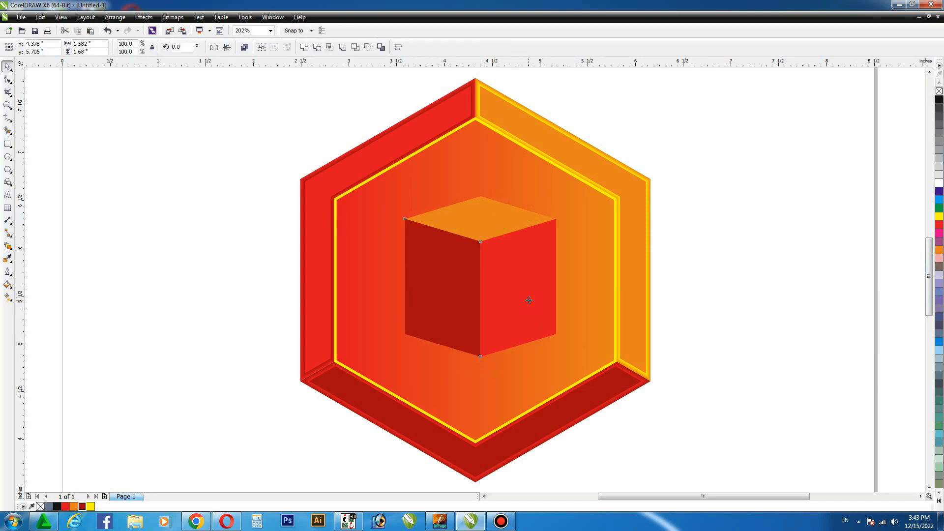
left_click_drag(528, 300, 525, 301)
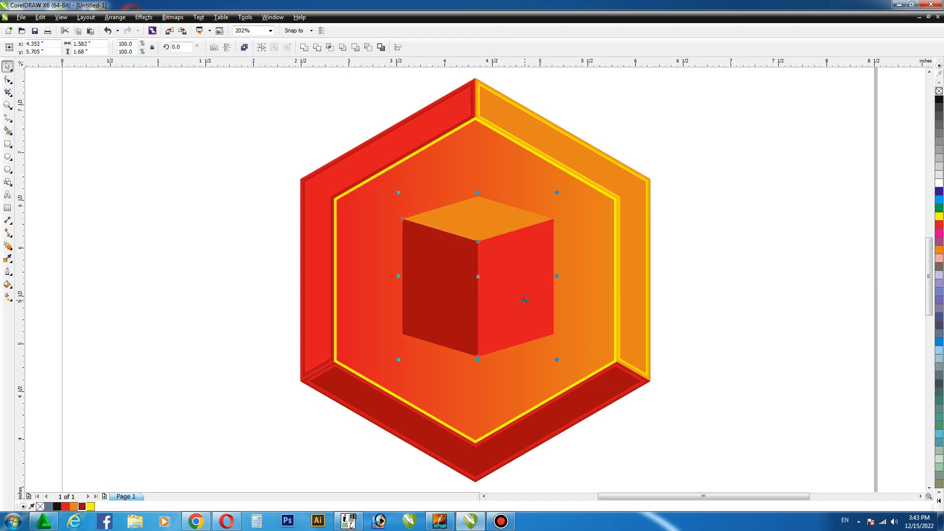
left_click(726, 211)
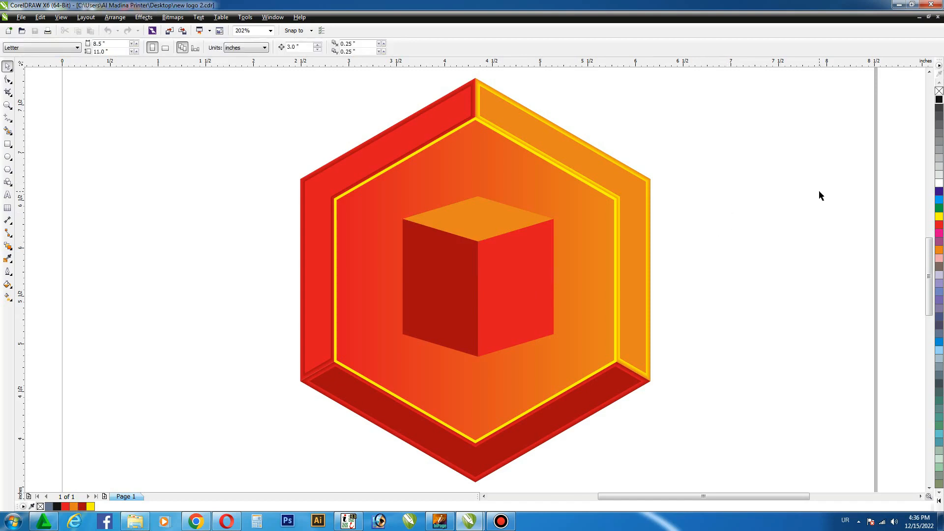
left_click(819, 191)
- Group the cube's faces and change the centre hexagon's outline colour to dark red
left_click_drag(568, 199, 359, 375)
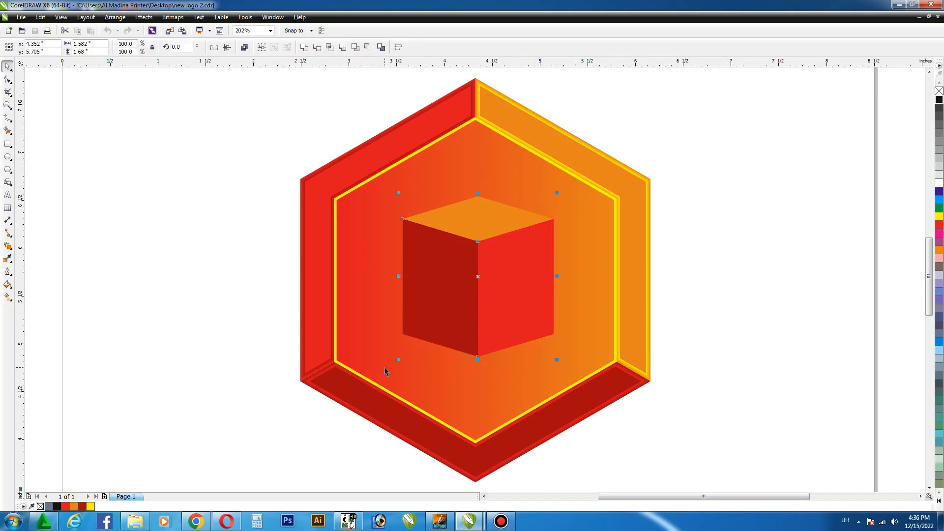
key("ctrl+g")
left_click(546, 166)
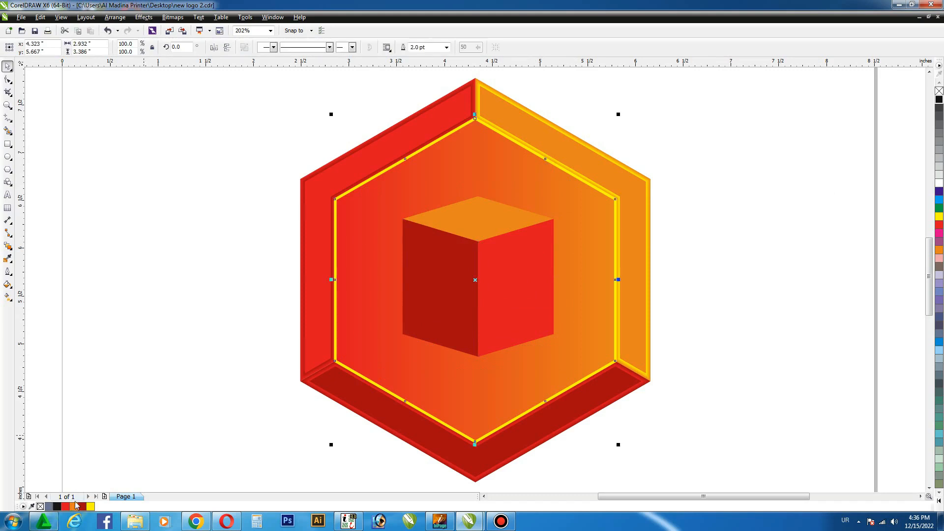
right_click(82, 506)
left_click(137, 354)
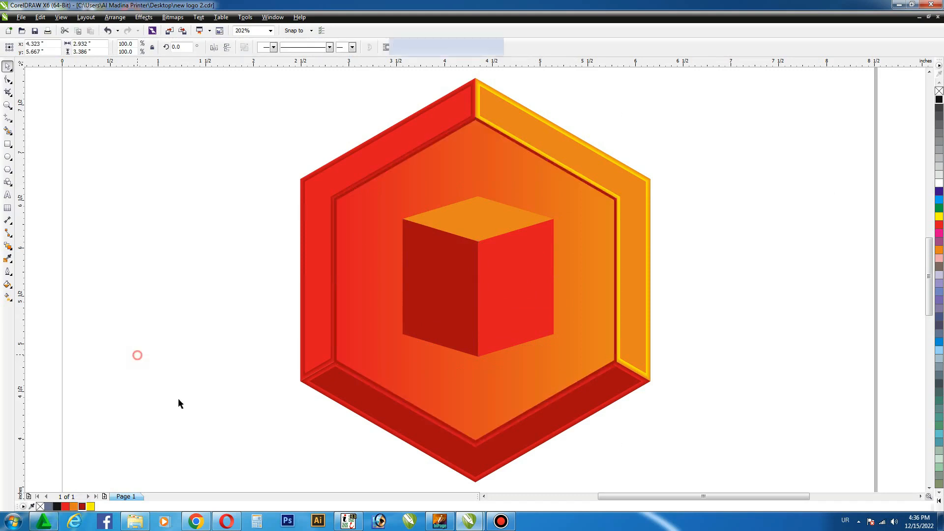
- Reduce the cube group's height to about 1.53 inches and move it slightly down within the centre hexagon
left_click(449, 259)
left_click_drag(478, 359, 478, 345)
left_click_drag(495, 273, 496, 281)
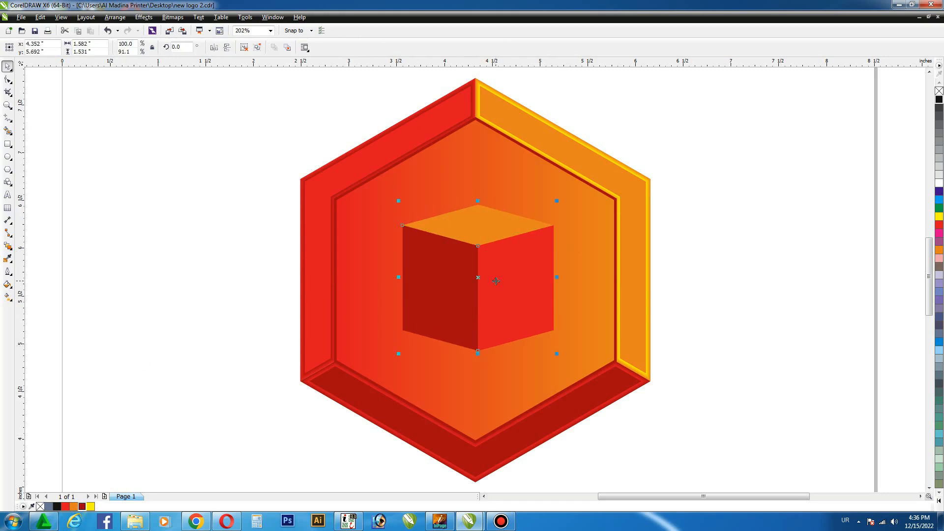
- Add a drop shadow to the cube with its opacity set to 15
left_click(8, 246)
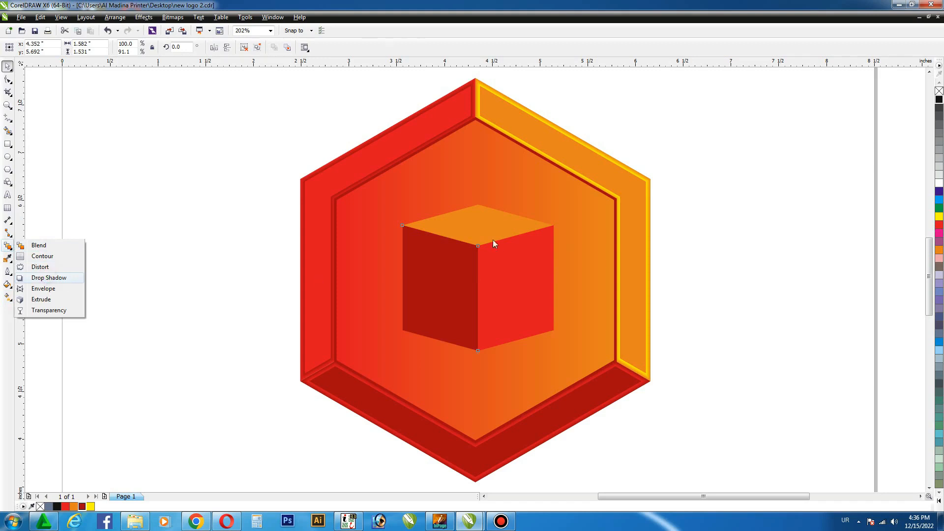
left_click_drag(477, 205, 482, 350)
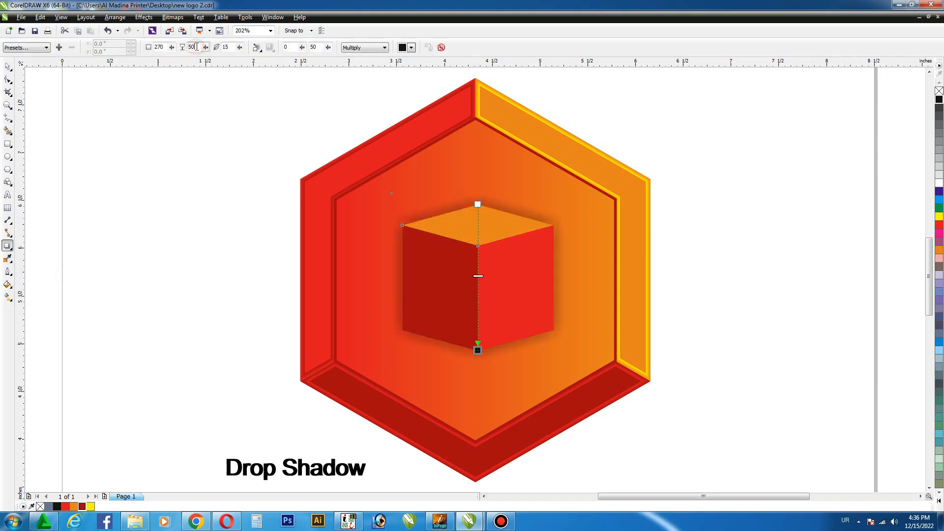
key("BackSpace")
key("BackSpace")
key("Return")
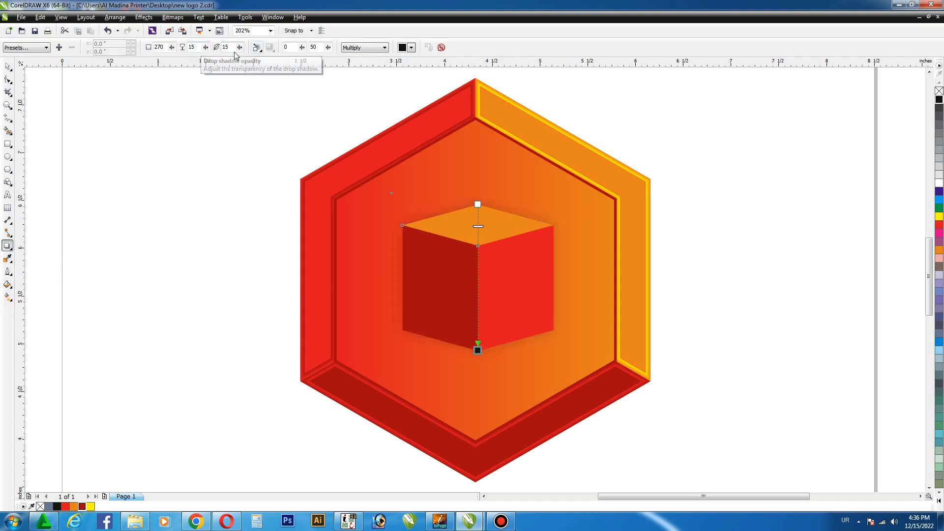
- Feather the cube's drop shadow outward and set its merge mode to Normal
left_click(256, 47)
left_click(269, 115)
left_click(269, 47)
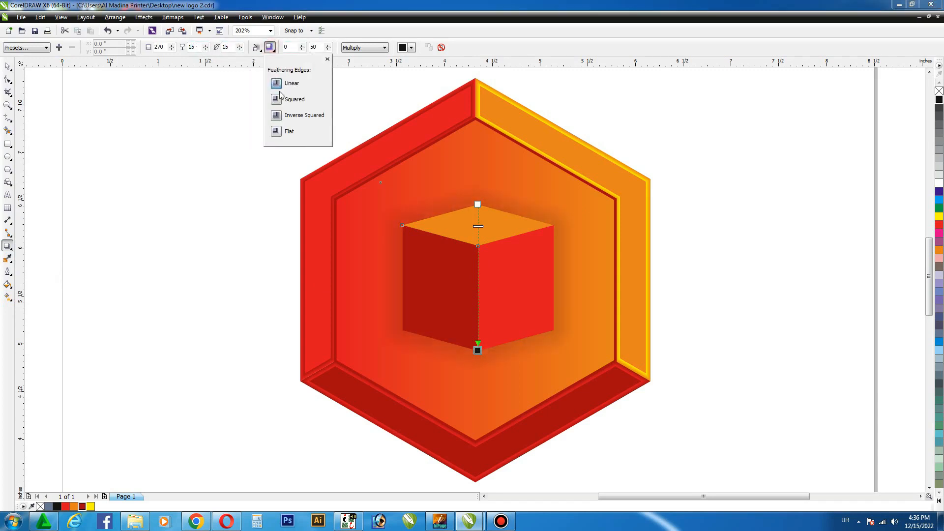
left_click(364, 47)
left_click(357, 56)
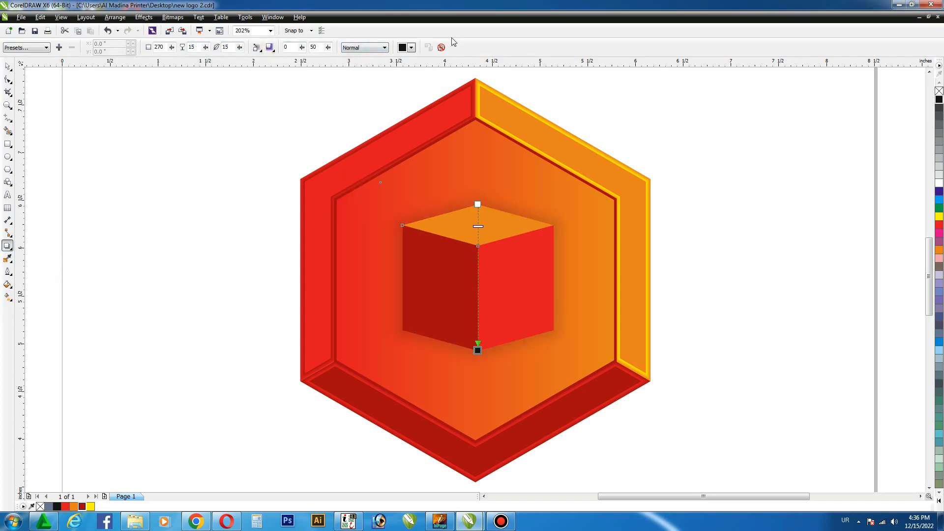
- Separate the drop shadow from the cube and enlarge the shadow to about 2.23 by 2.18 inches
left_click(7, 66)
left_click(45, 140)
left_click(496, 273)
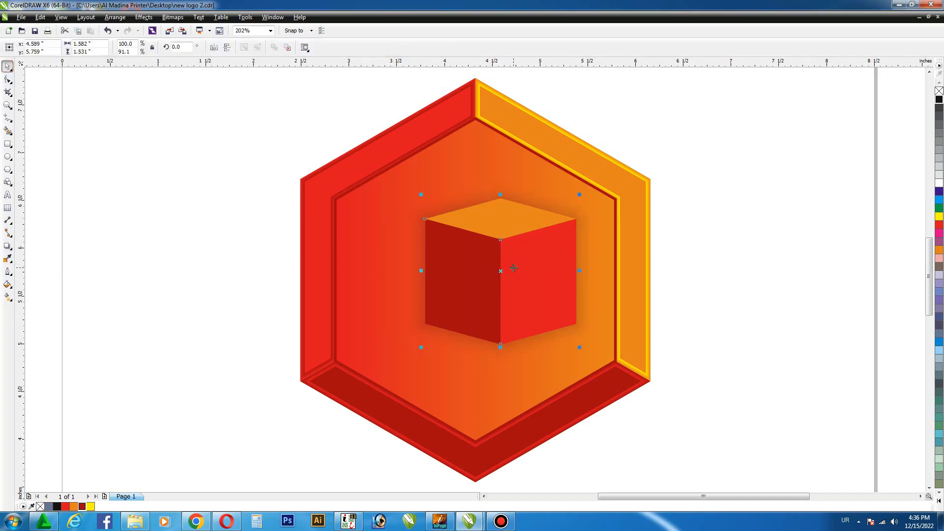
left_click(697, 218)
left_click(526, 266)
left_click(558, 221)
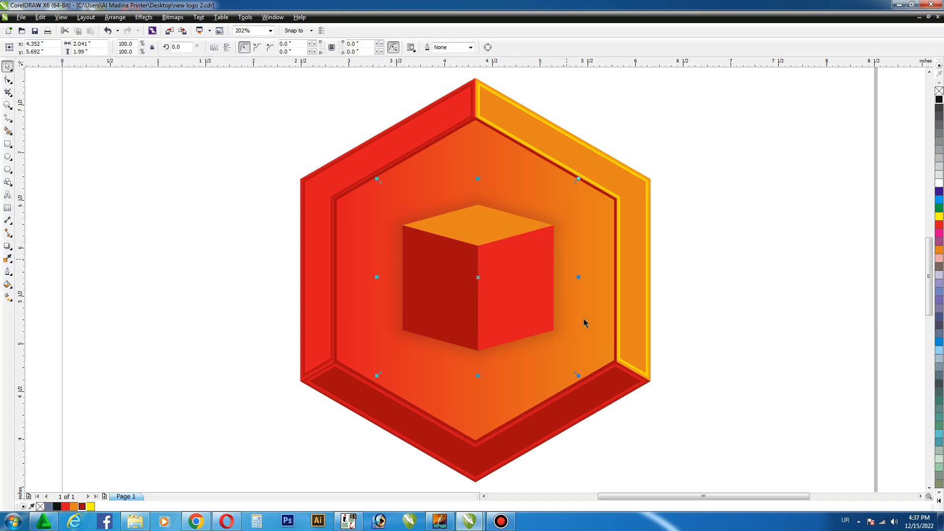
left_click_drag(579, 376, 585, 382)
left_click(721, 311)
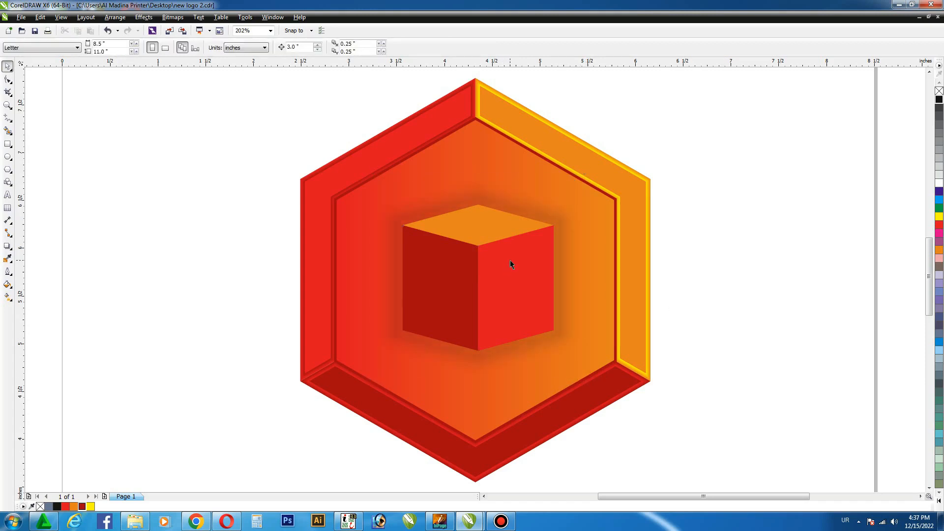
- Copy and paste the cube, shrink the copy to about 1.41 by 1.36 inches and mirror it horizontally and vertically
left_click(509, 264)
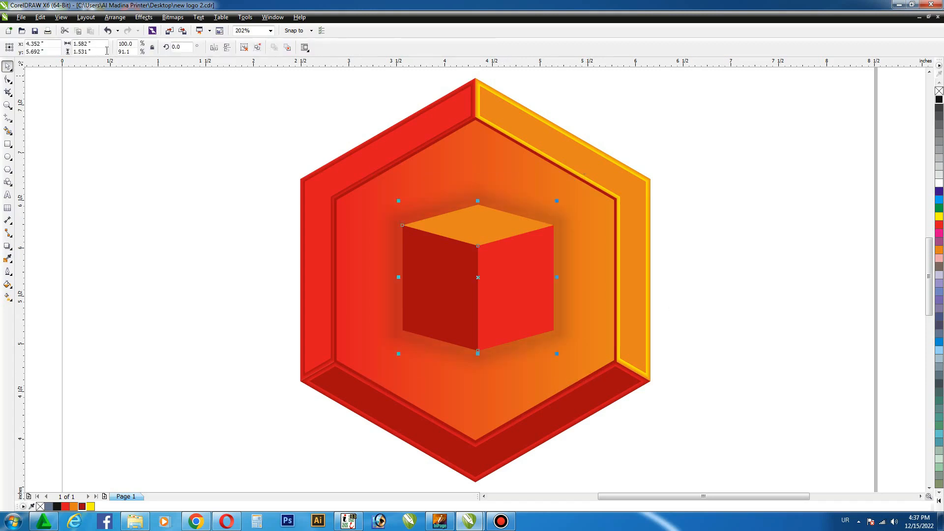
left_click(40, 18)
left_click(62, 78)
left_click(40, 17)
left_click(60, 87)
left_click_drag(555, 202, 549, 209)
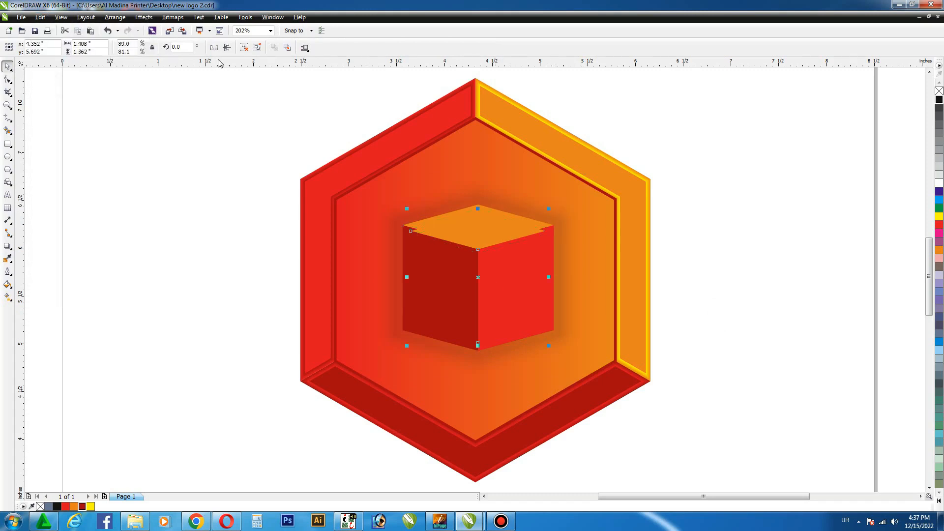
left_click(226, 48)
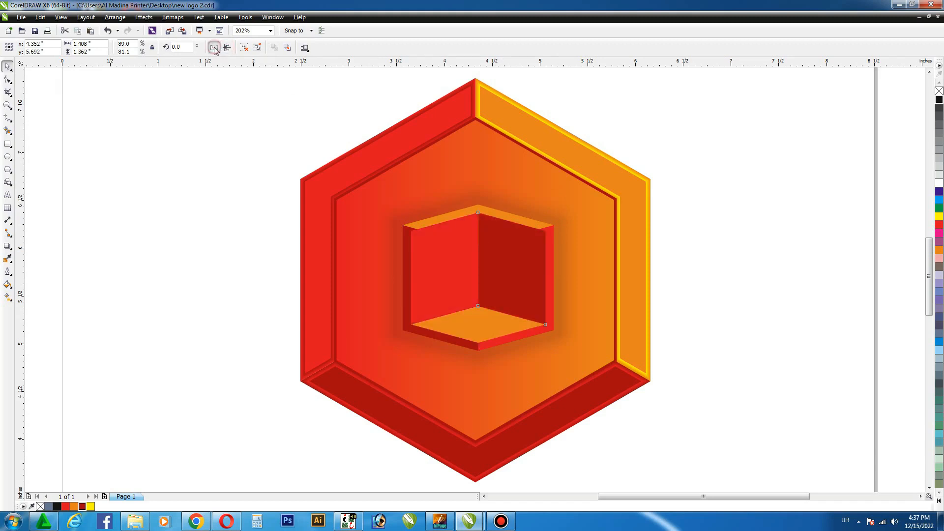
- Enlarge the outer cube from its centre to about 1.73 inches wide by 1.67 inches high
left_click(678, 200)
left_click(550, 228)
left_click_drag(557, 277, 564, 277)
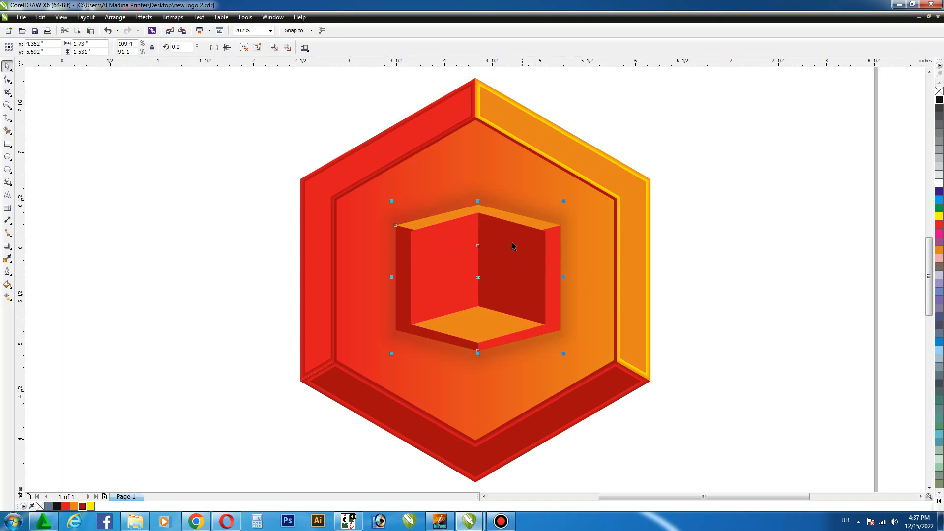
left_click_drag(483, 203, 485, 196)
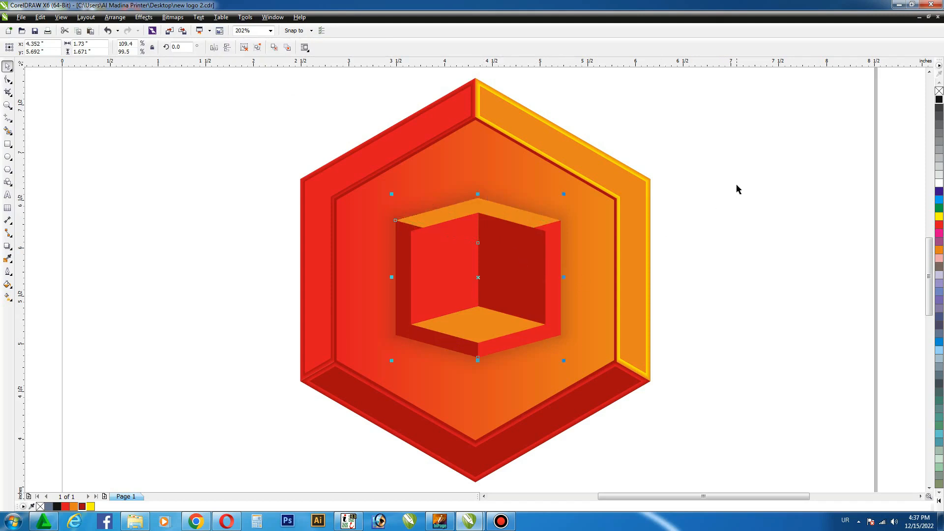
left_click(711, 177)
left_click(496, 251)
left_click(673, 232)
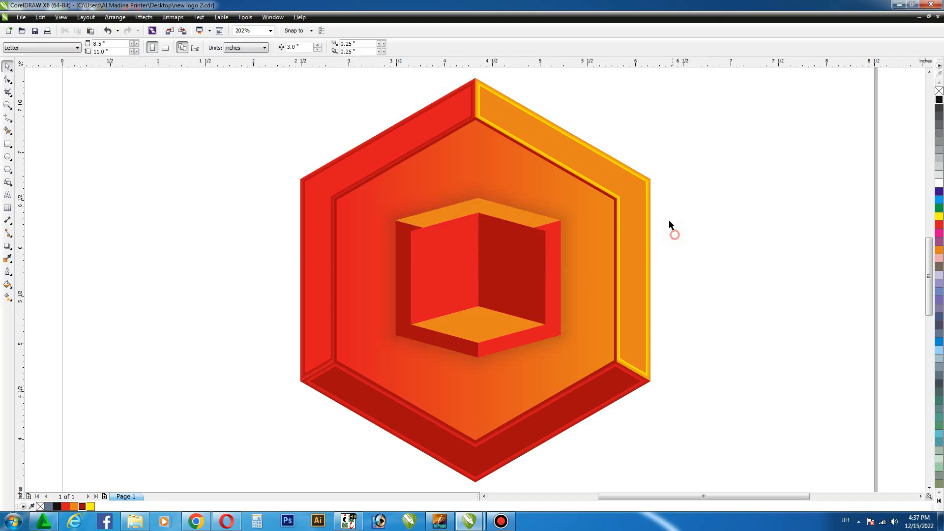
- Select both cubes and their shadow in wireframe view and group them
key("shift+F9")
left_click_drag(701, 146, 337, 407)
key("shift+F9")
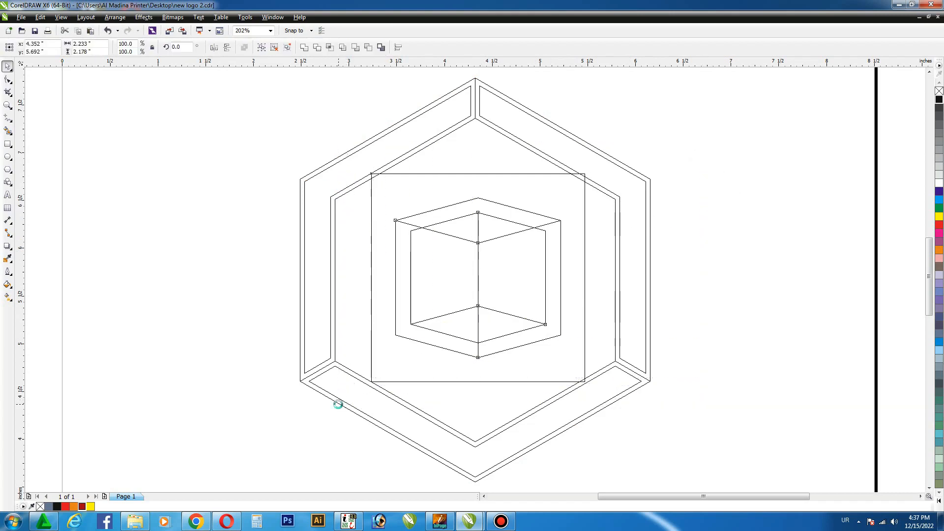
key("ctrl+g")
- Centre the cube group on the centre hexagon and preview the finished artwork full-screen
left_click(549, 167)
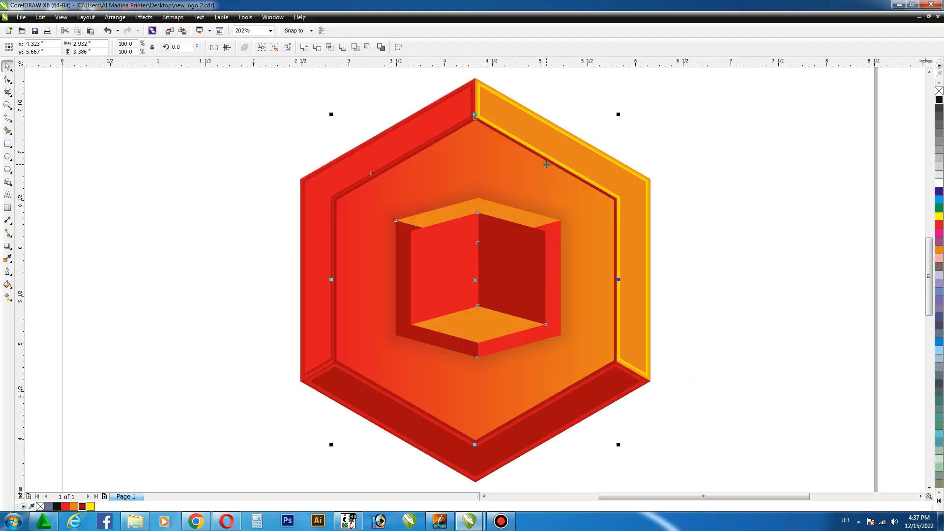
left_click(713, 178)
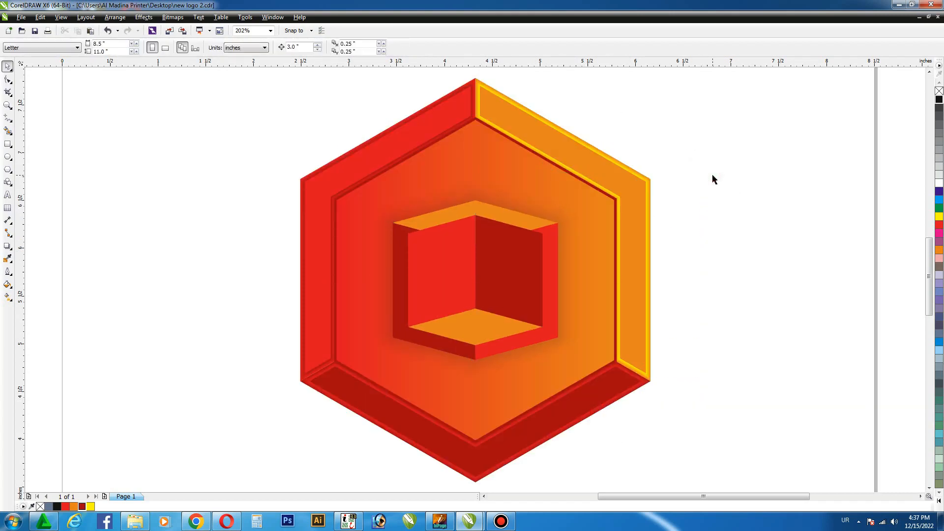
key("F9")
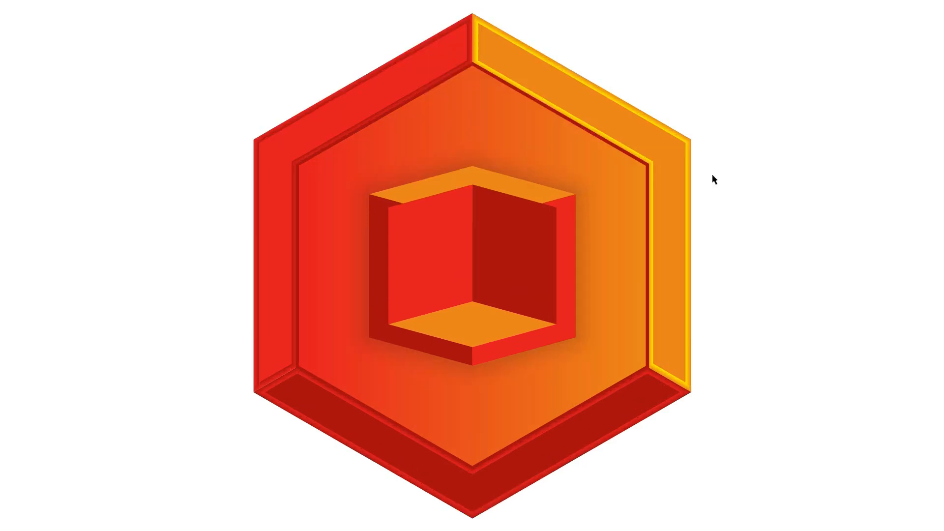